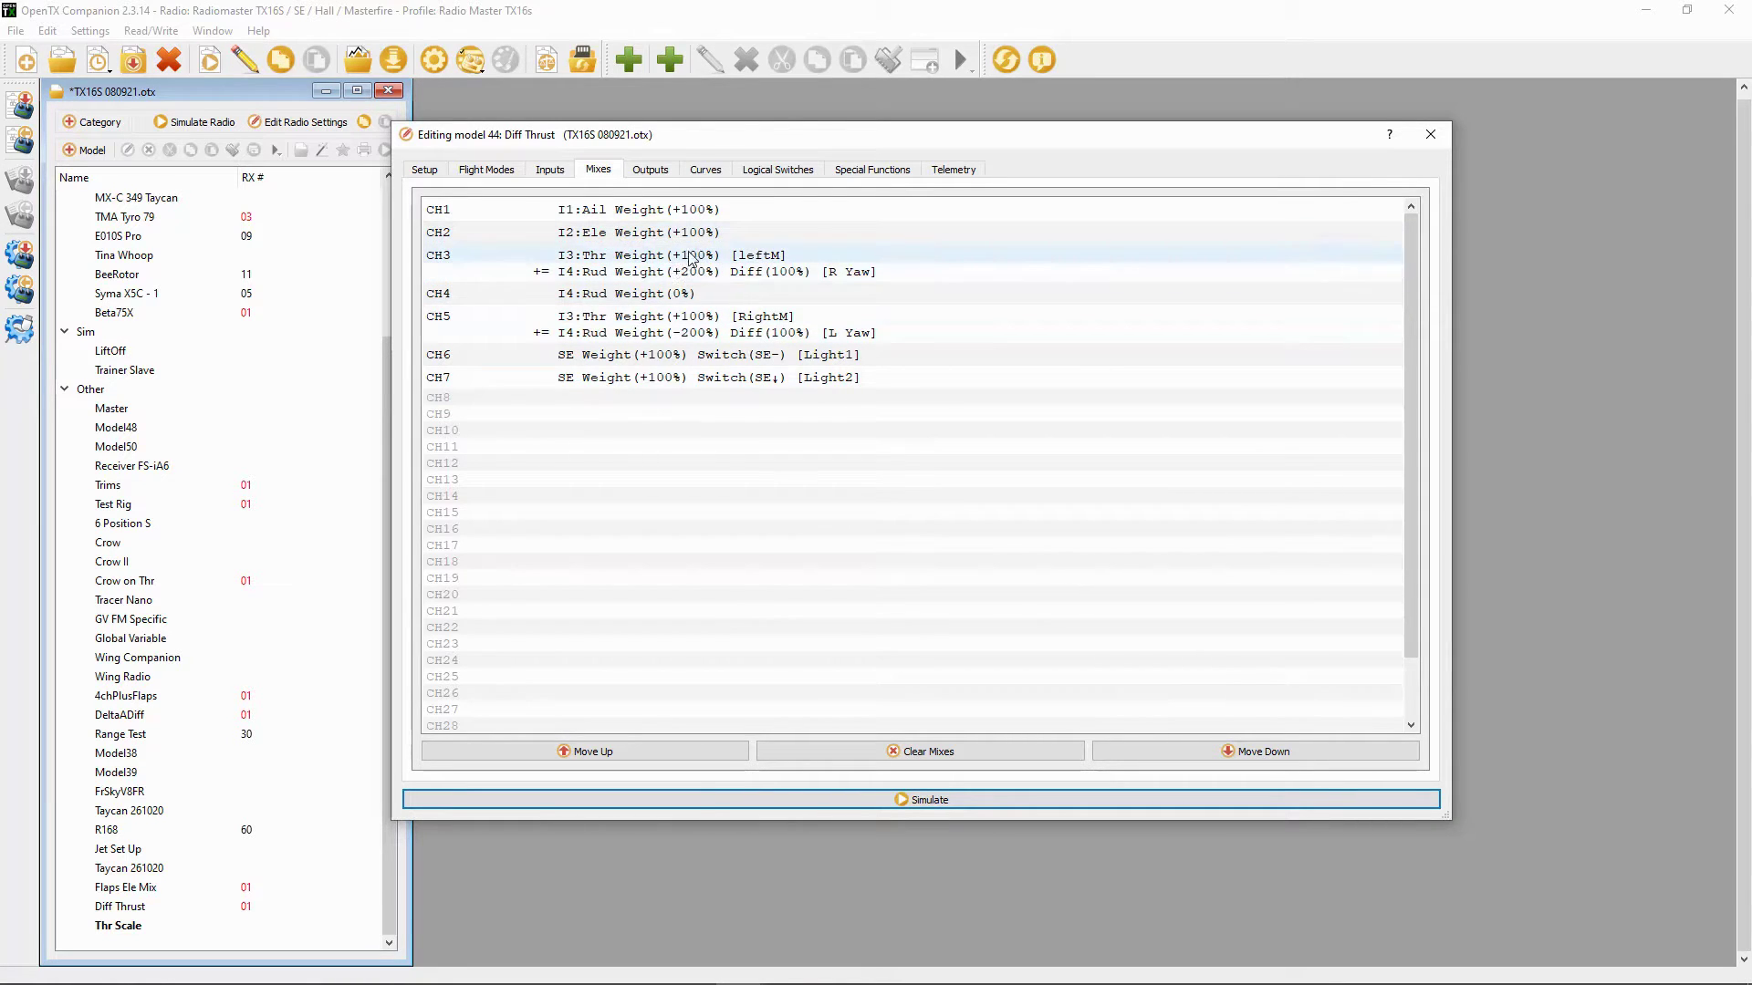
- Open the Diff Thrust model's CH3 leftM throttle mix line for editing
{"action": "double_click", "coordinate": [688, 255]}
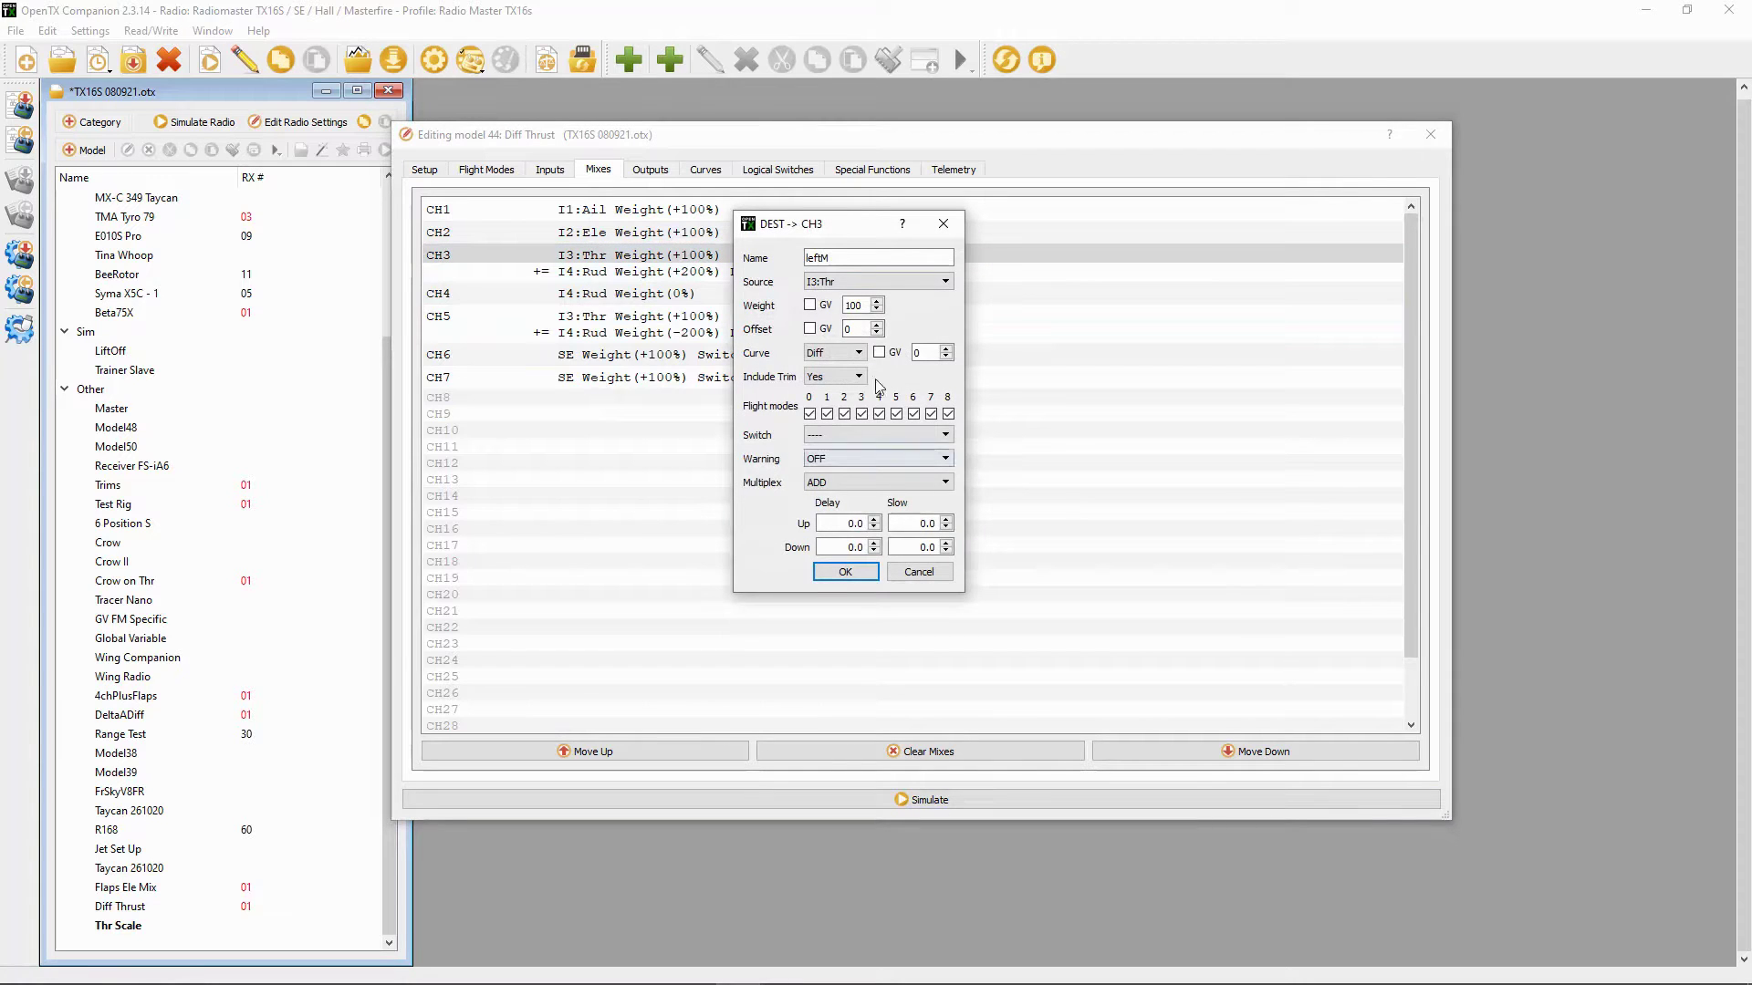
{"action": "left_click", "coordinate": [809, 260]}
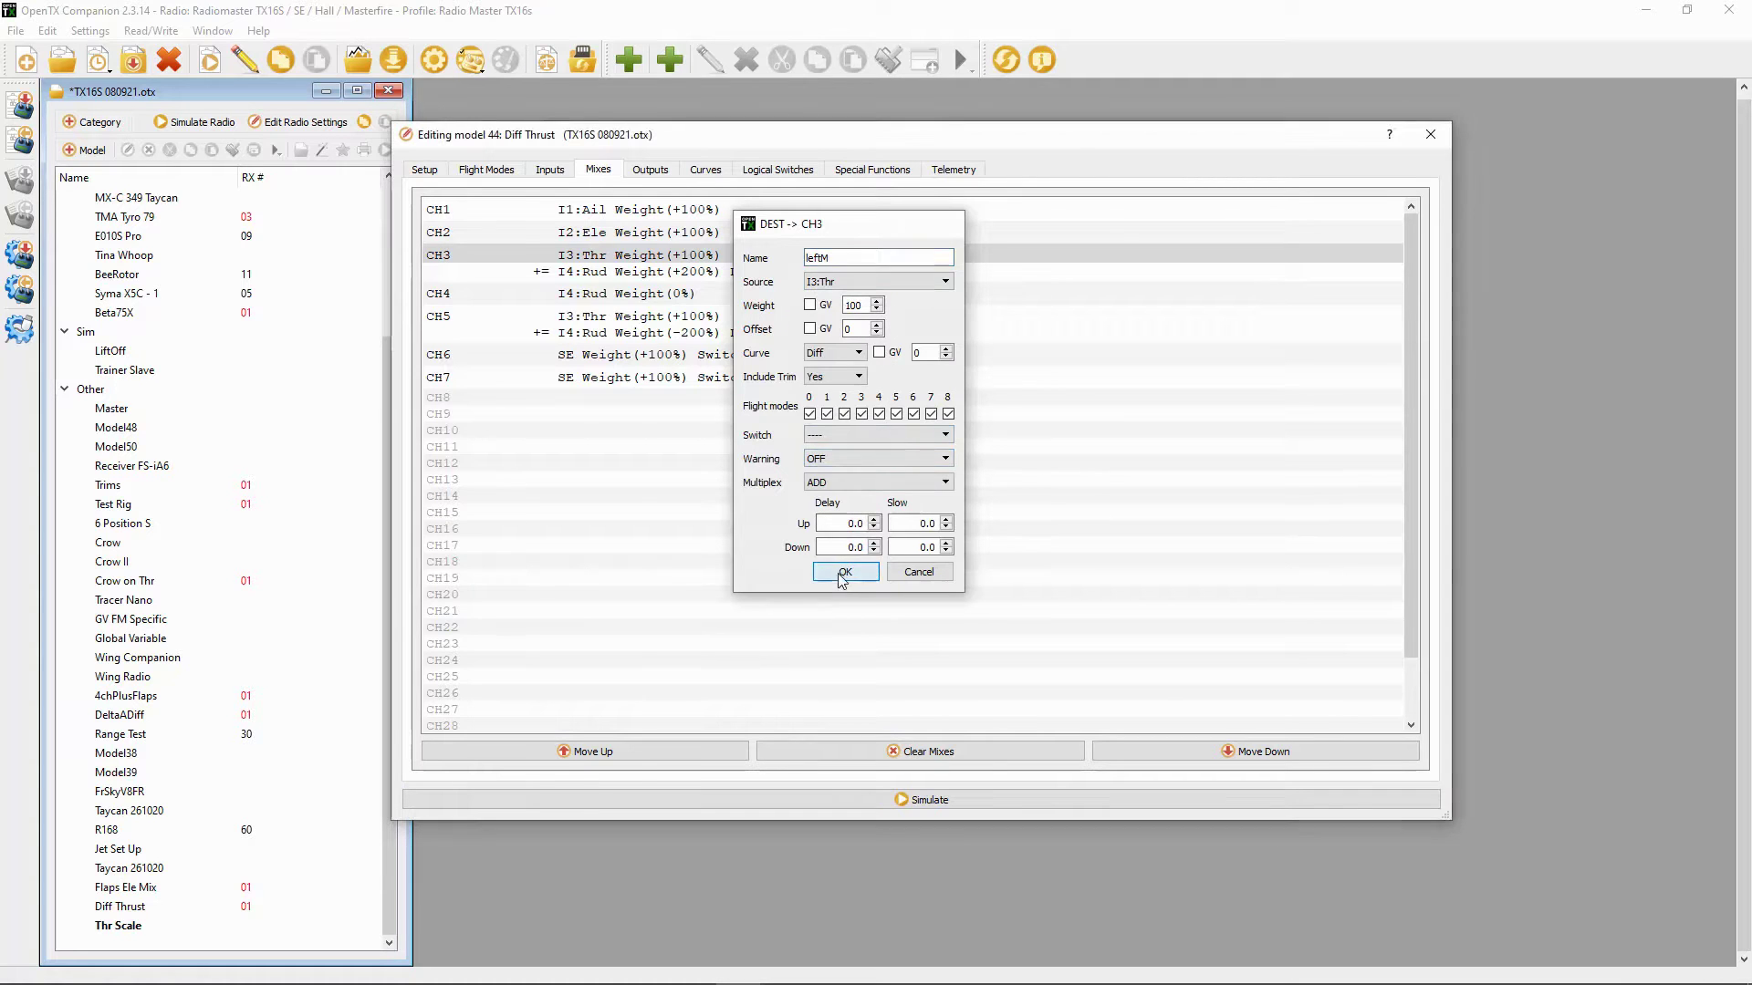
{"action": "left_click", "coordinate": [843, 577]}
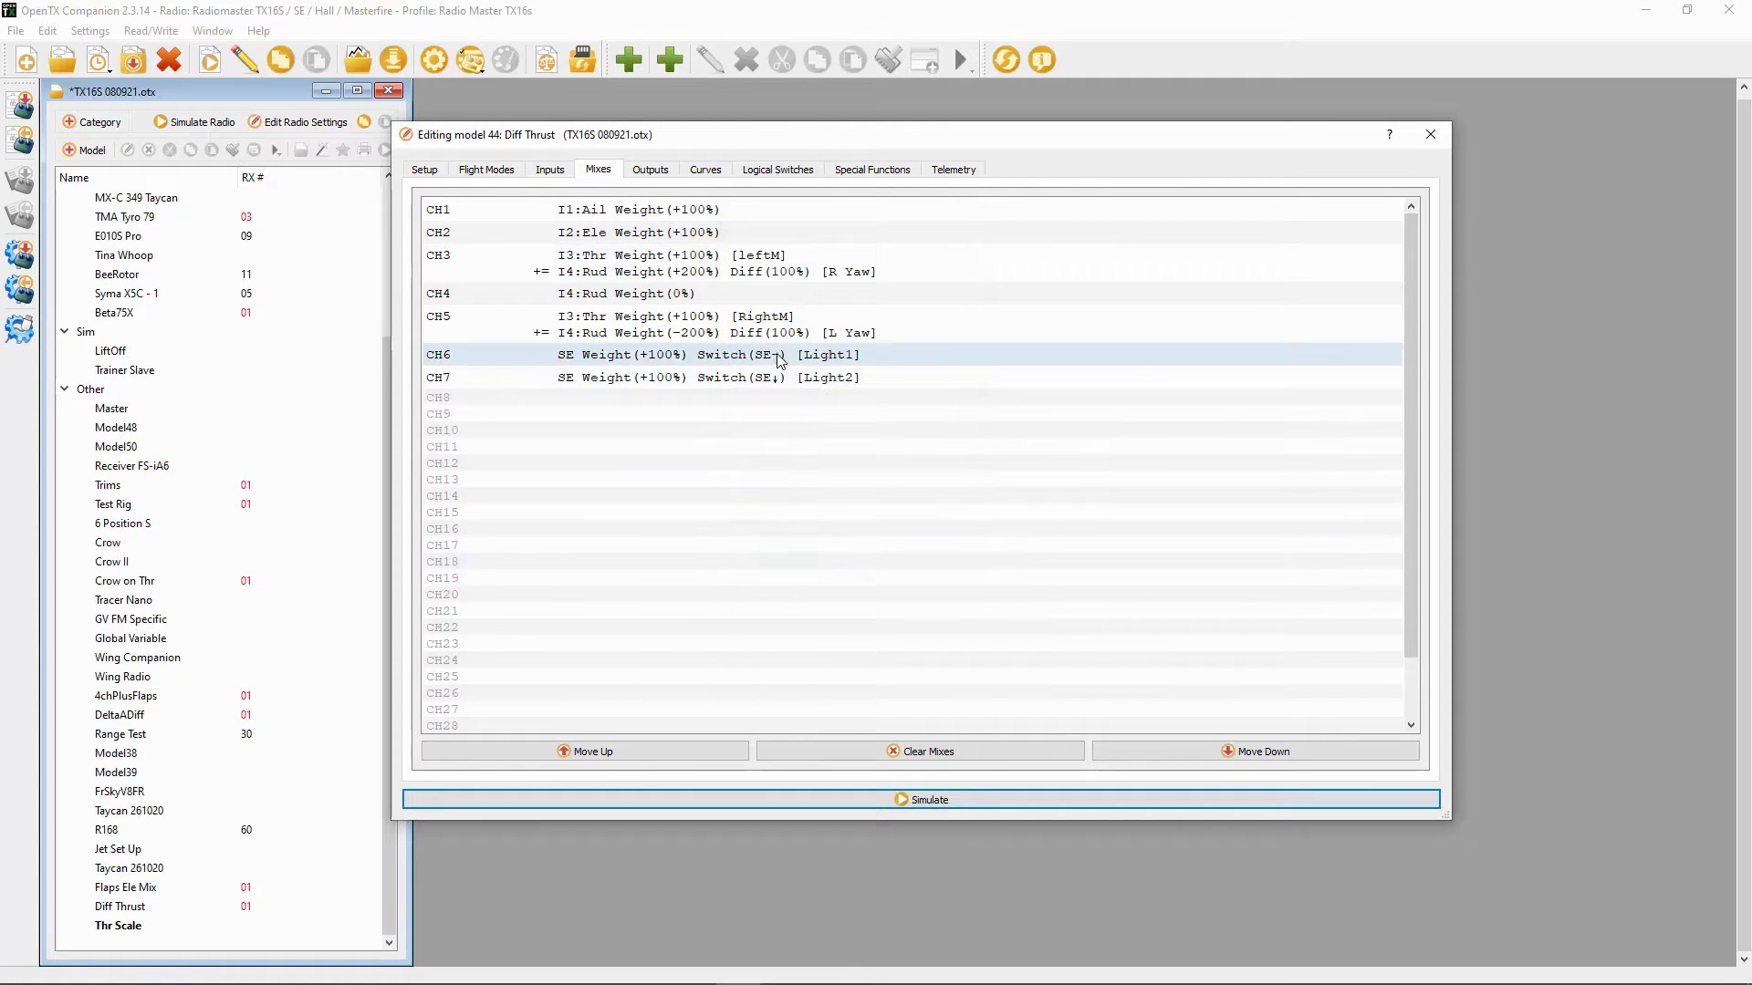
{"action": "double_click", "coordinate": [779, 287]}
{"action": "left_click", "coordinate": [839, 260]}
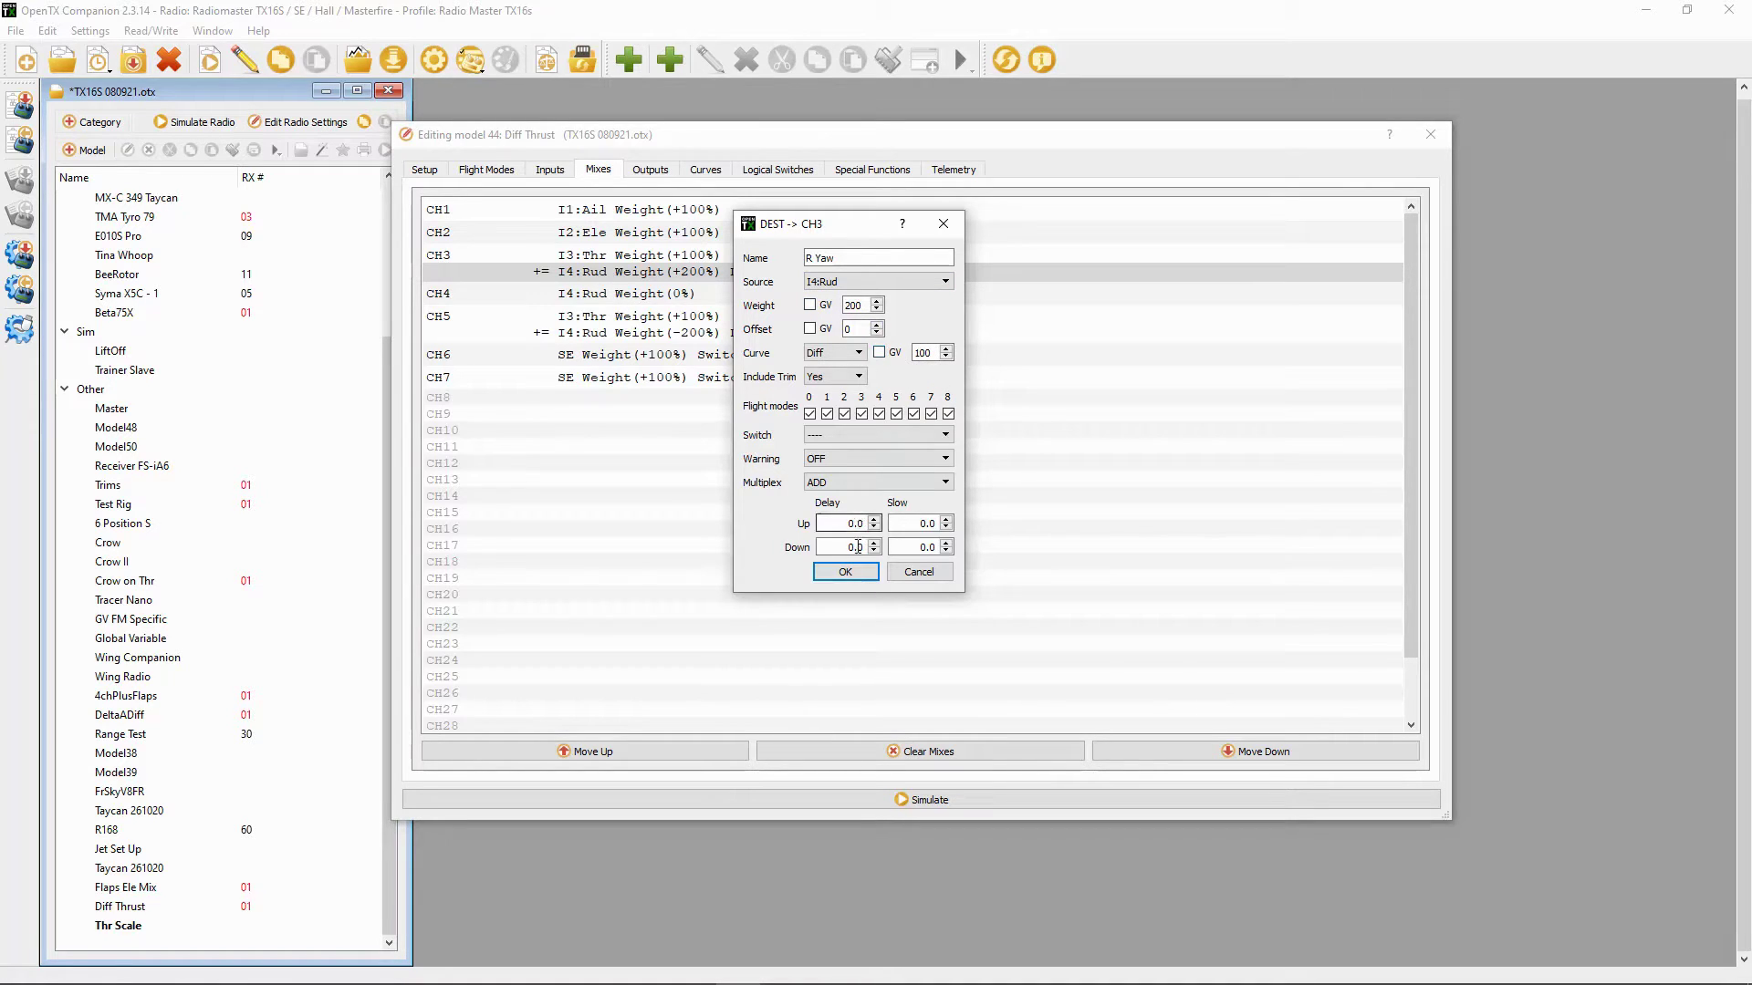
{"action": "left_click", "coordinate": [860, 573]}
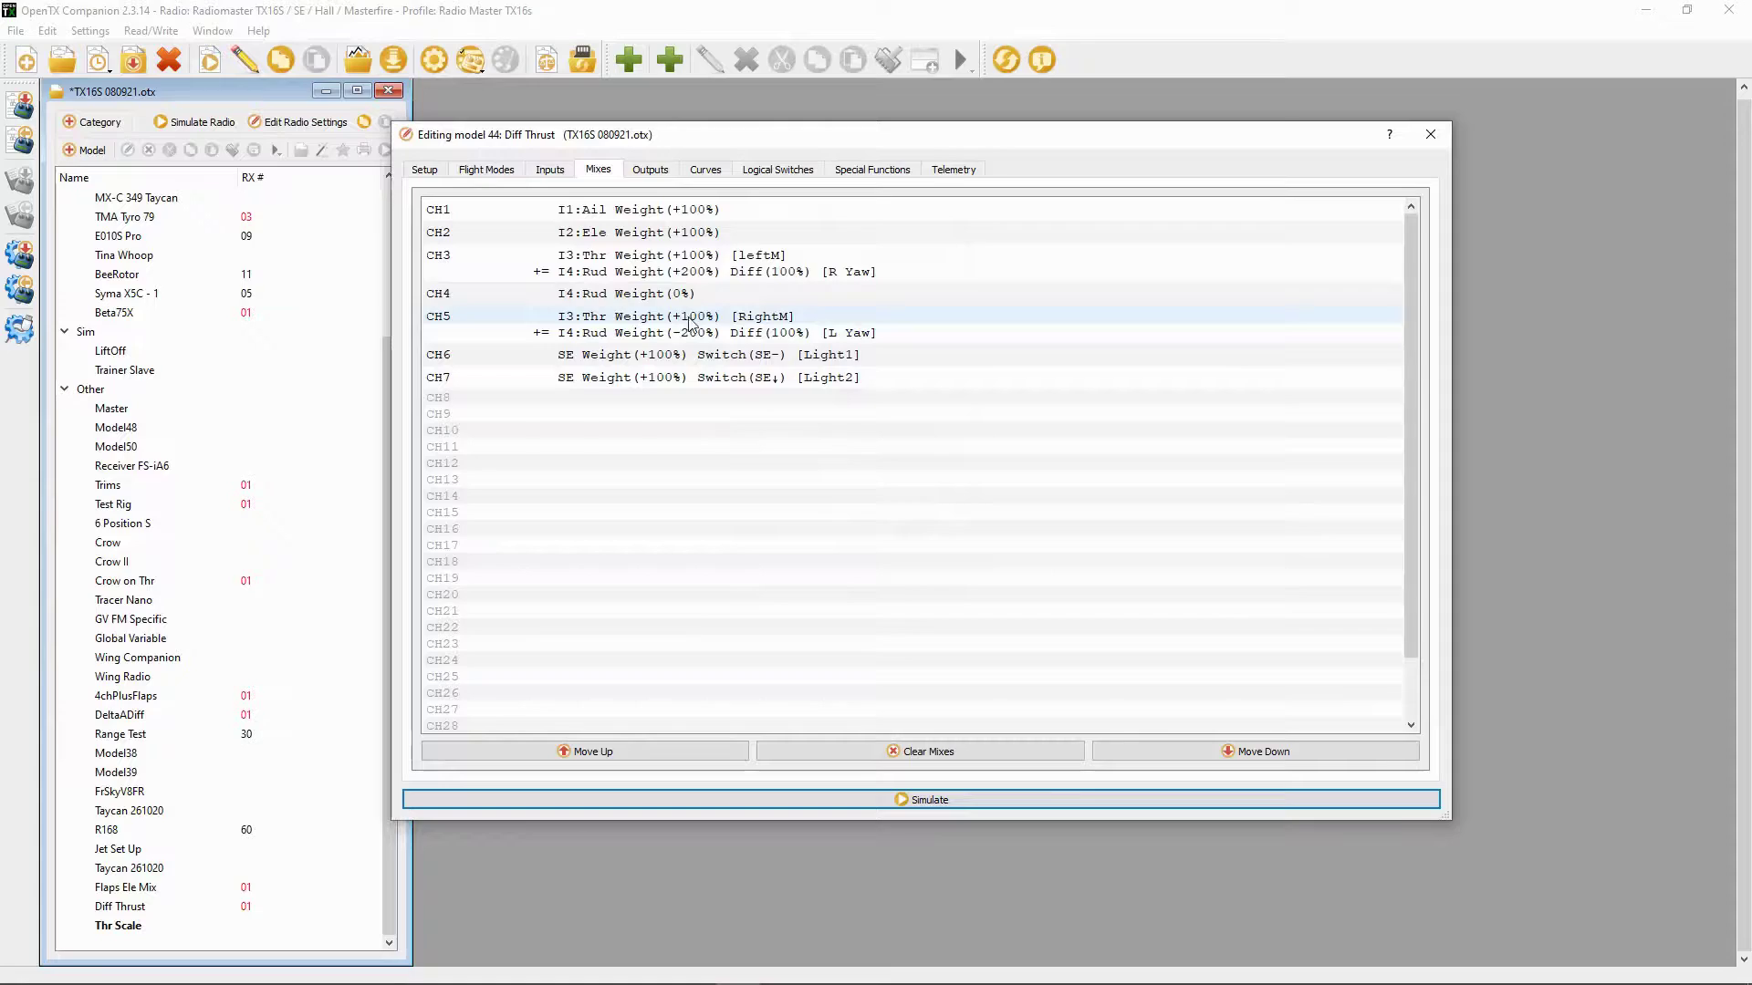
{"action": "double_click", "coordinate": [704, 319]}
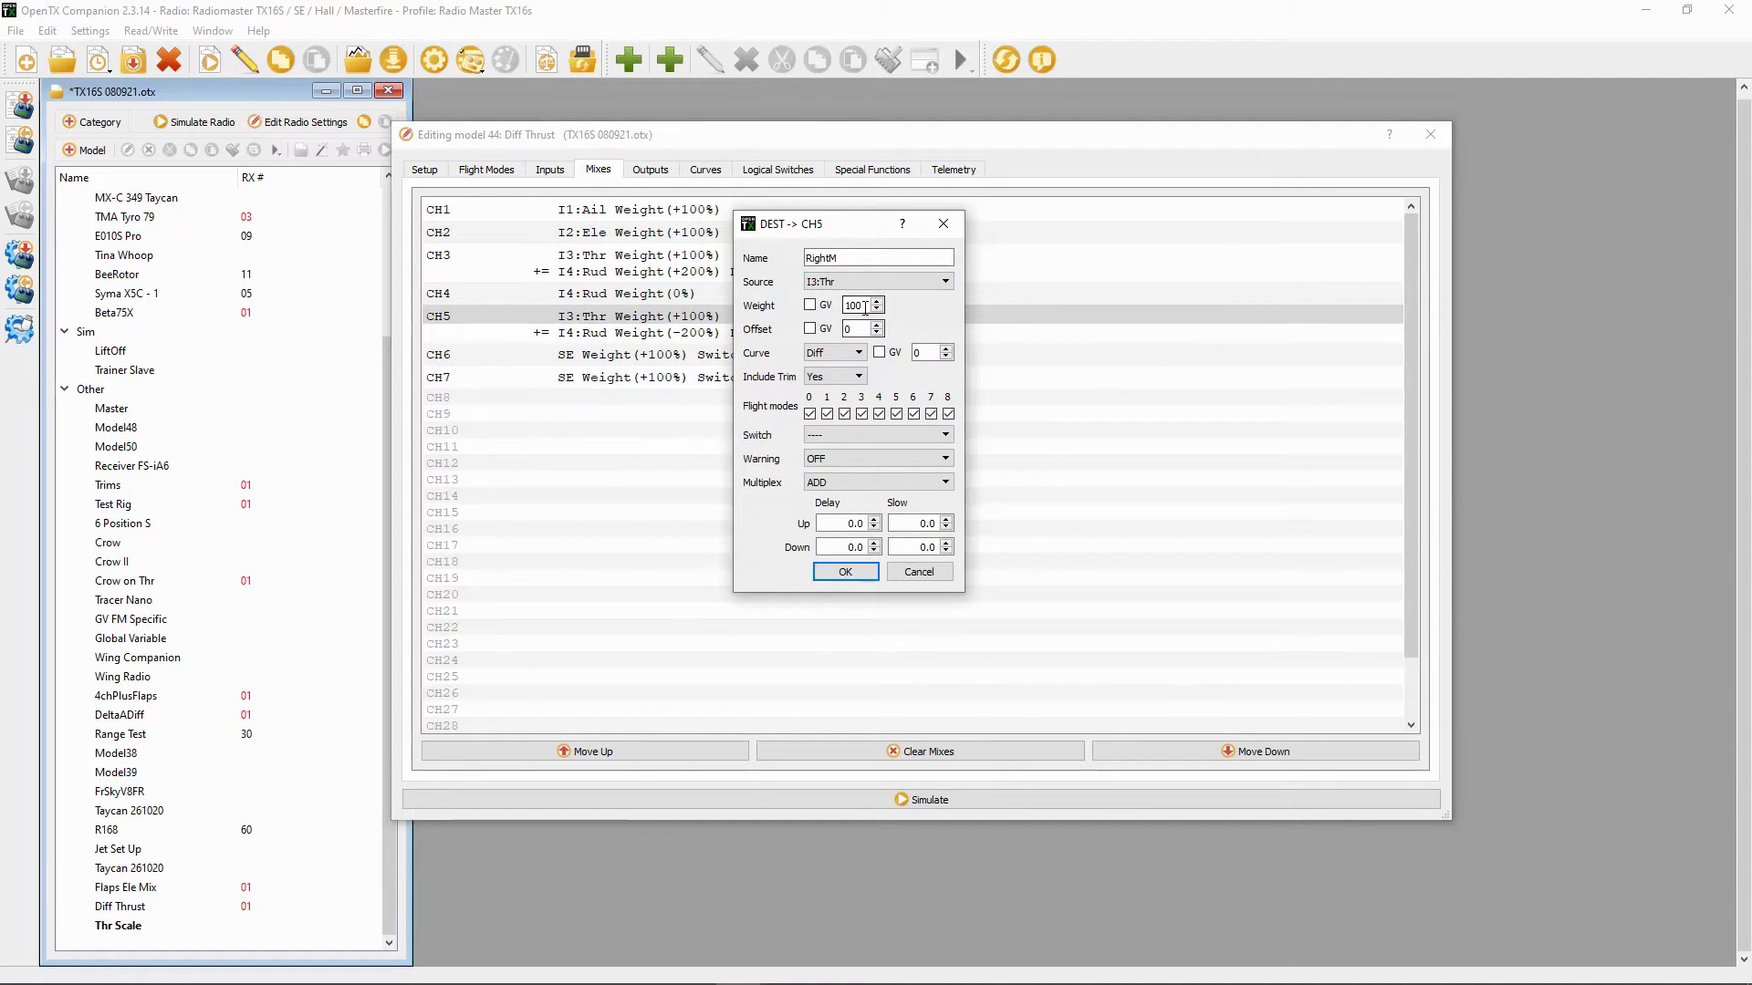
{"action": "left_click", "coordinate": [917, 572]}
{"action": "double_click", "coordinate": [817, 332]}
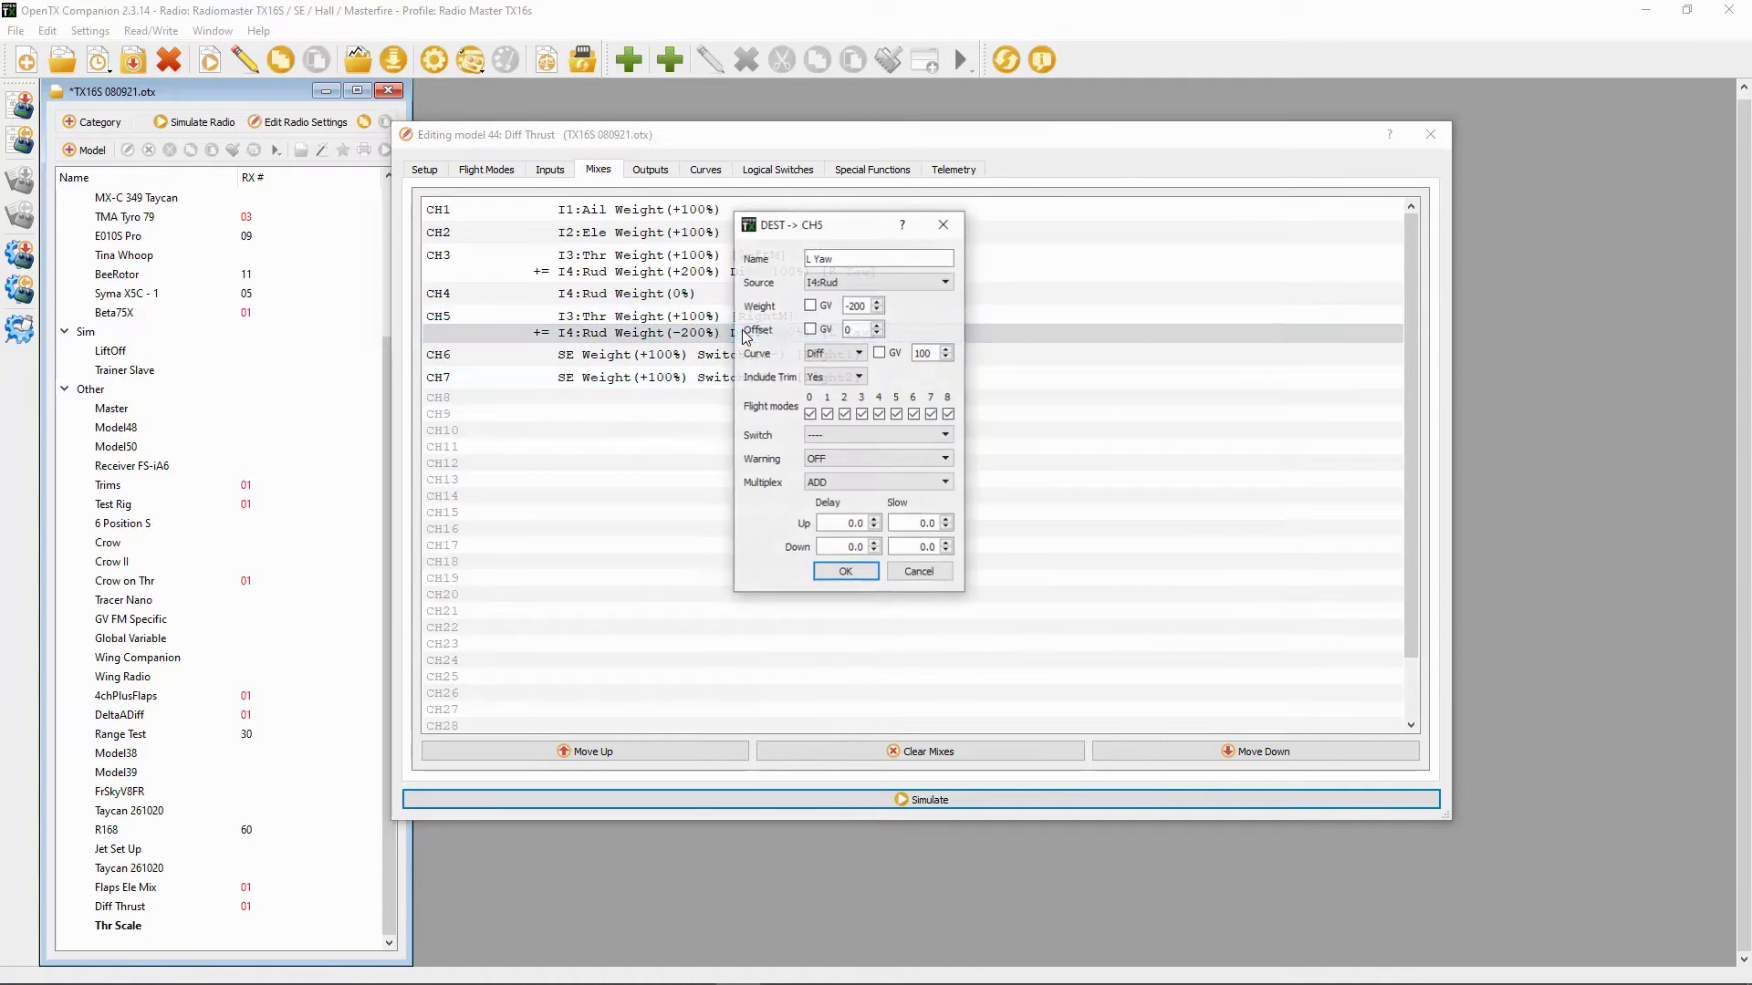
{"action": "left_click", "coordinate": [812, 261]}
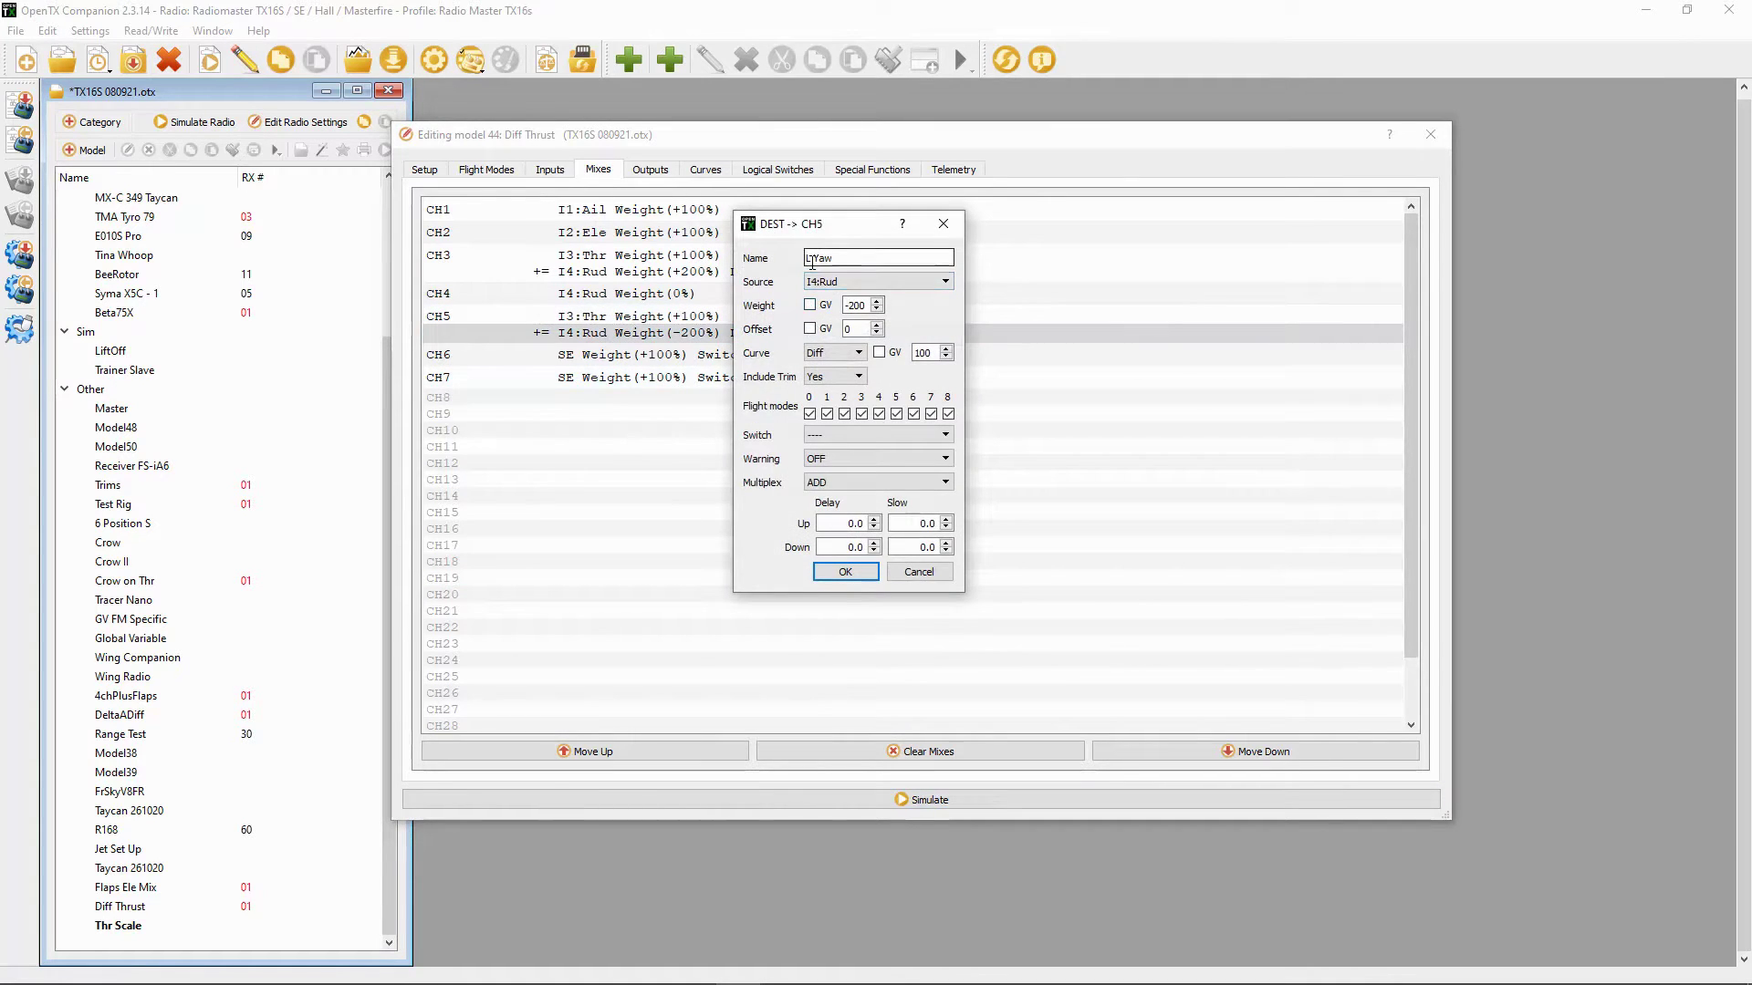
{"action": "left_click", "coordinate": [860, 304]}
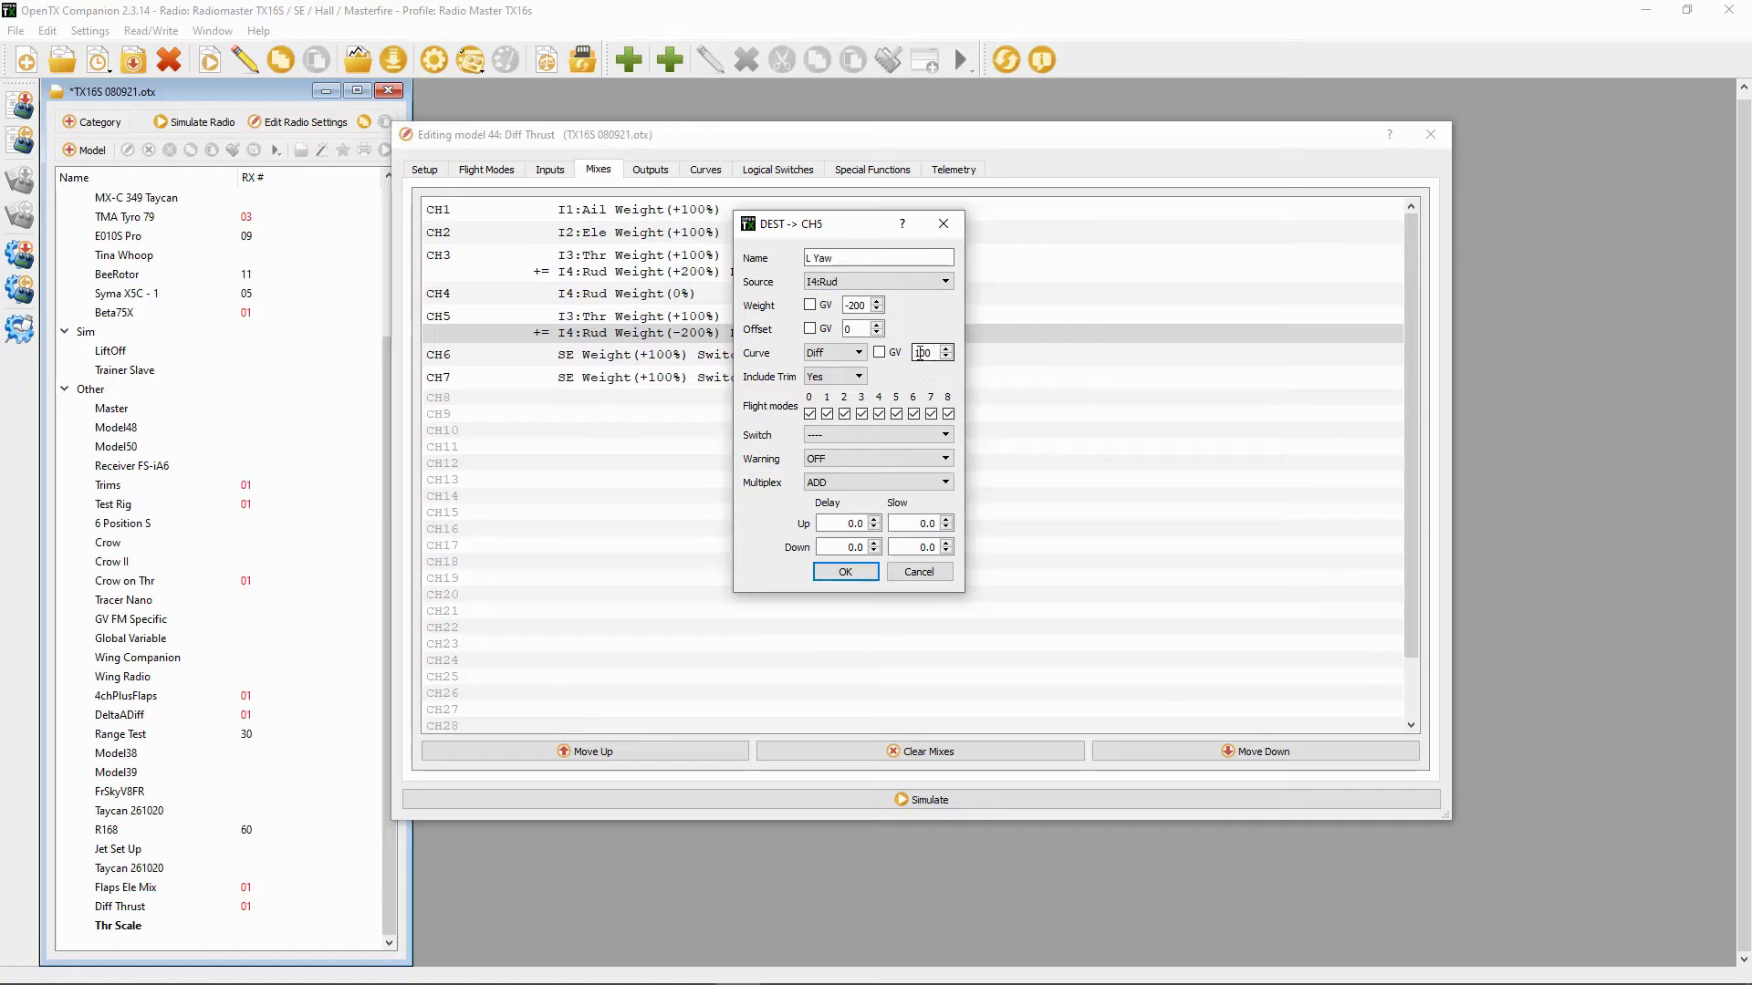
{"action": "left_click", "coordinate": [867, 573]}
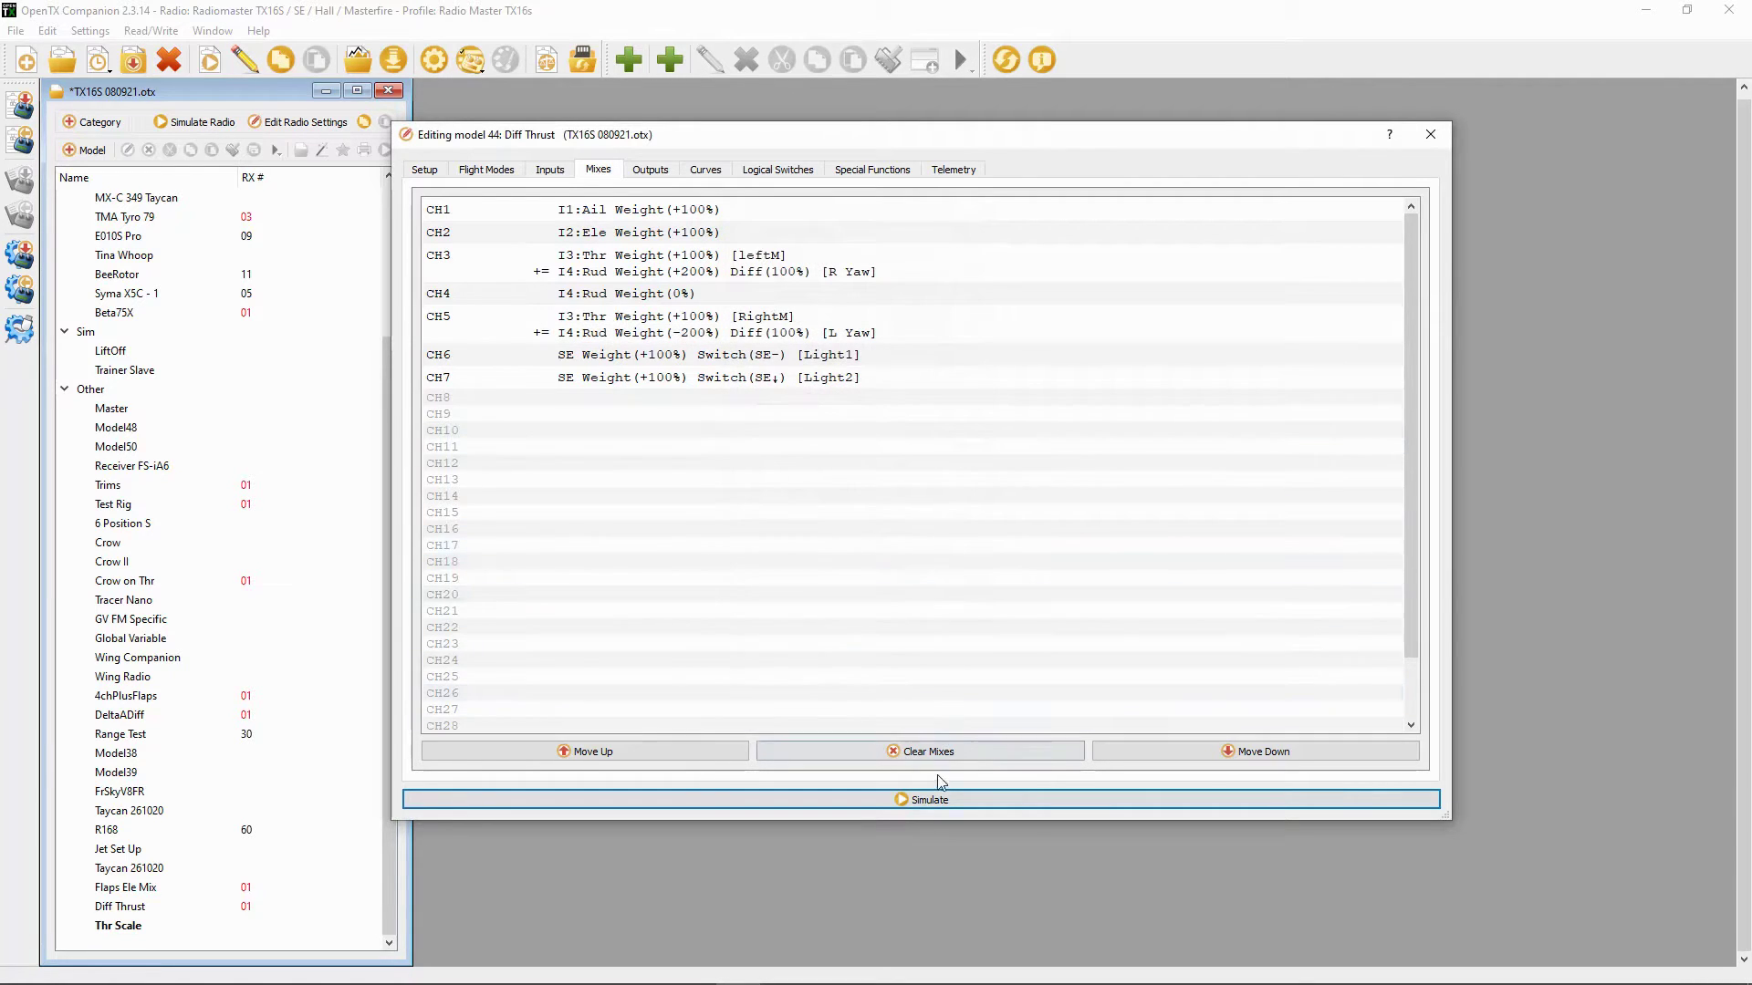
- Start the radio simulator for Diff Thrust and raise the throttle from -100 to about -78
{"action": "left_click", "coordinate": [940, 800]}
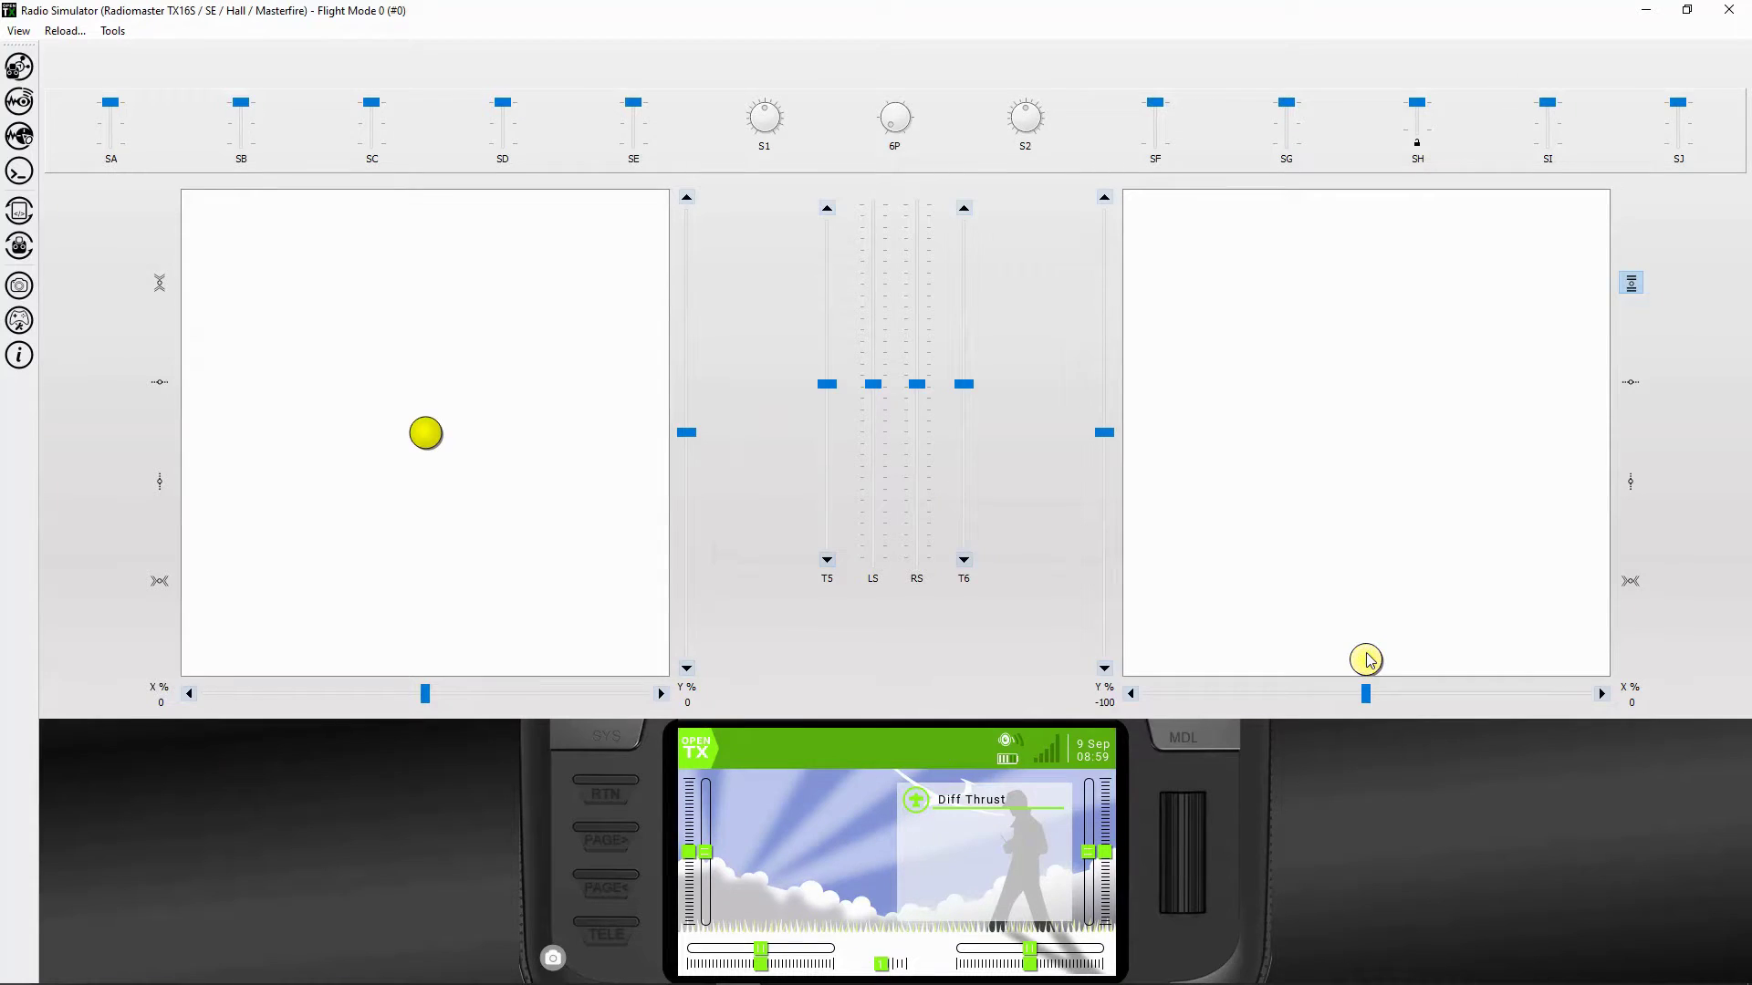
{"action": "left_click_drag", "start_coordinate": [1366, 655], "coordinate": [1365, 609]}
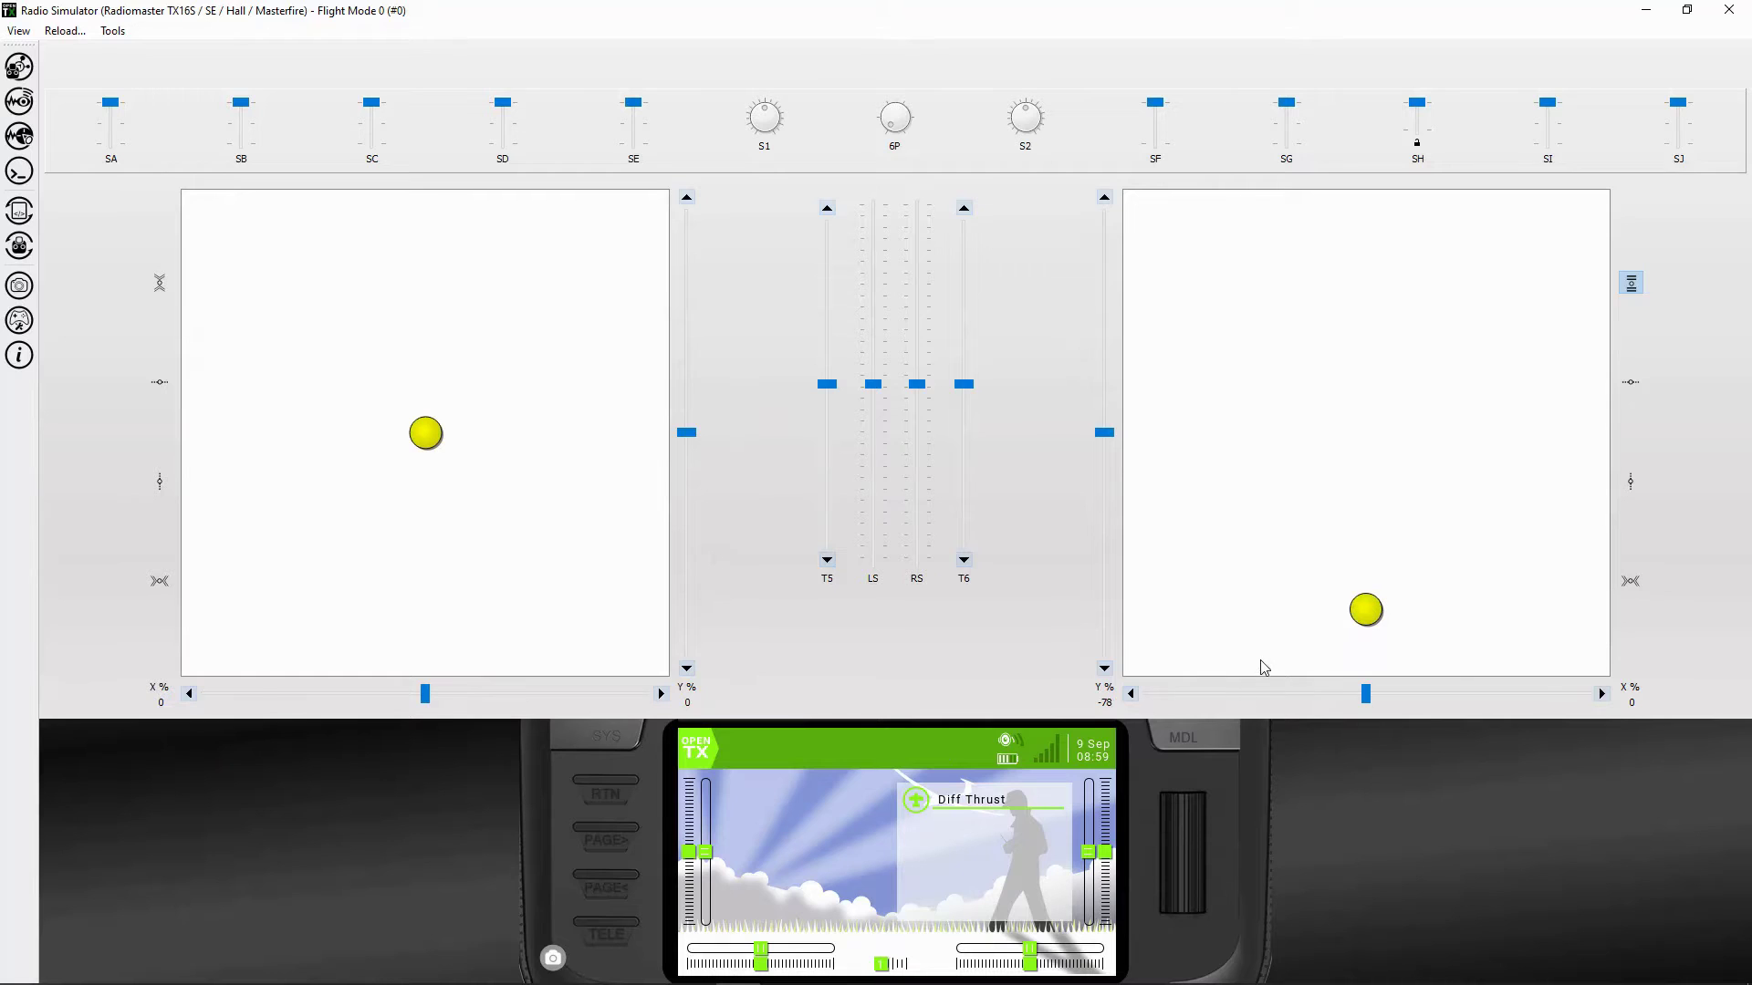
- Show Channels Monitor 1-8 on the simulated radio and set the throttle to about half
{"action": "left_click", "coordinate": [1199, 745]}
{"action": "left_click", "coordinate": [1195, 726]}
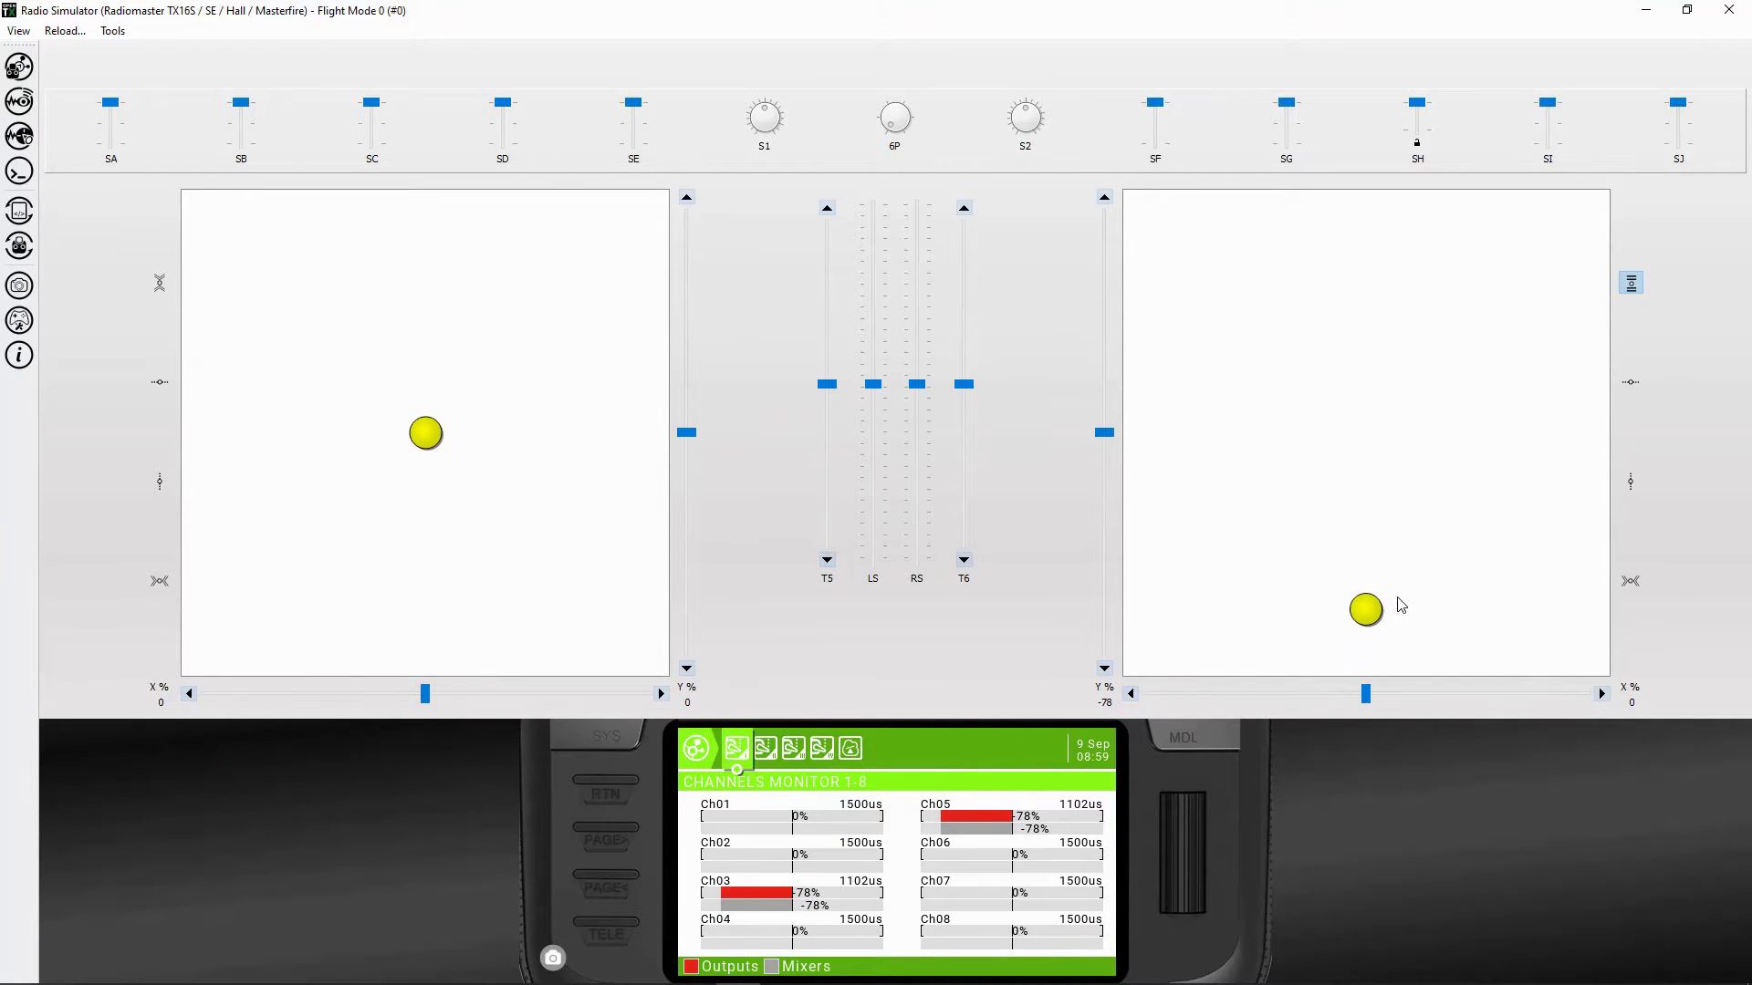
{"action": "left_click_drag", "start_coordinate": [1368, 620], "coordinate": [1365, 715]}
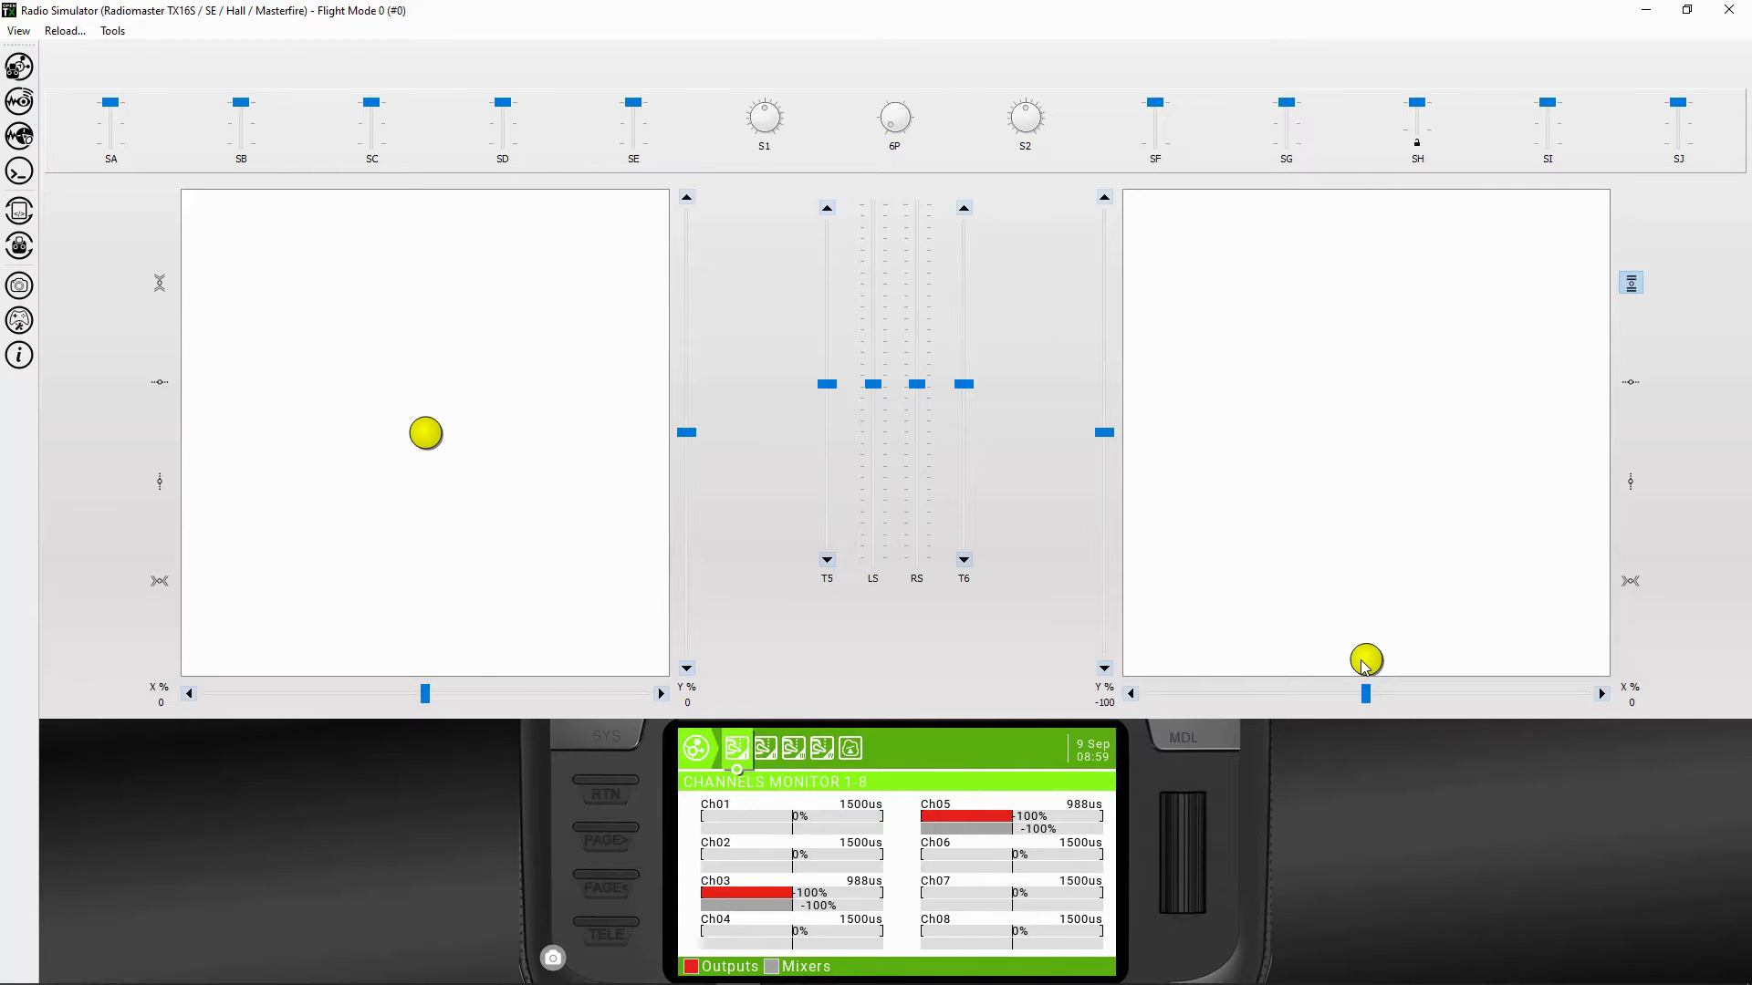
{"action": "mouse_move", "coordinate": [1366, 664]}
{"action": "left_mouse_down"}
{"action": "mouse_move", "coordinate": [1389, 155]}
{"action": "mouse_move", "coordinate": [1368, 659]}
{"action": "left_mouse_up"}
- Apply left and then right rudder to watch how CH3 and CH5 respond
{"action": "left_click_drag", "start_coordinate": [427, 431], "coordinate": [277, 433]}
{"action": "left_click_drag", "start_coordinate": [406, 437], "coordinate": [133, 420]}
{"action": "left_click_drag", "start_coordinate": [426, 438], "coordinate": [481, 453]}
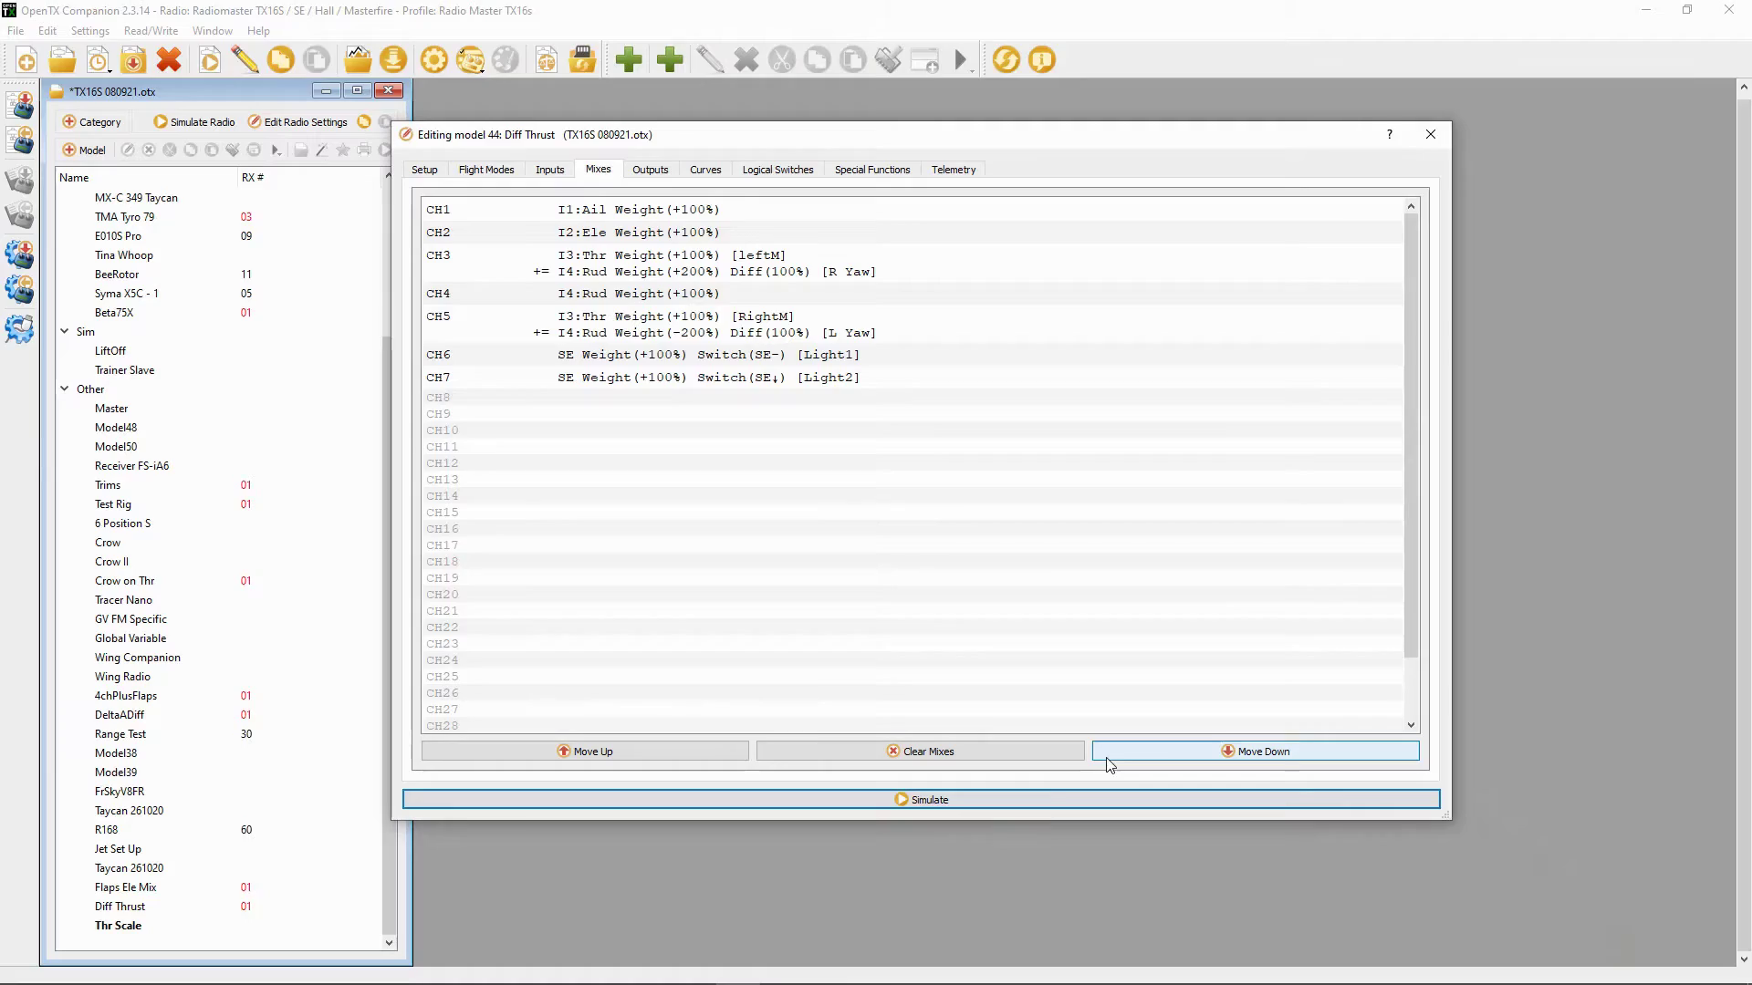
- Select the CH3 R Yaw rudder mix line and open it for editing
{"action": "left_click", "coordinate": [715, 273]}
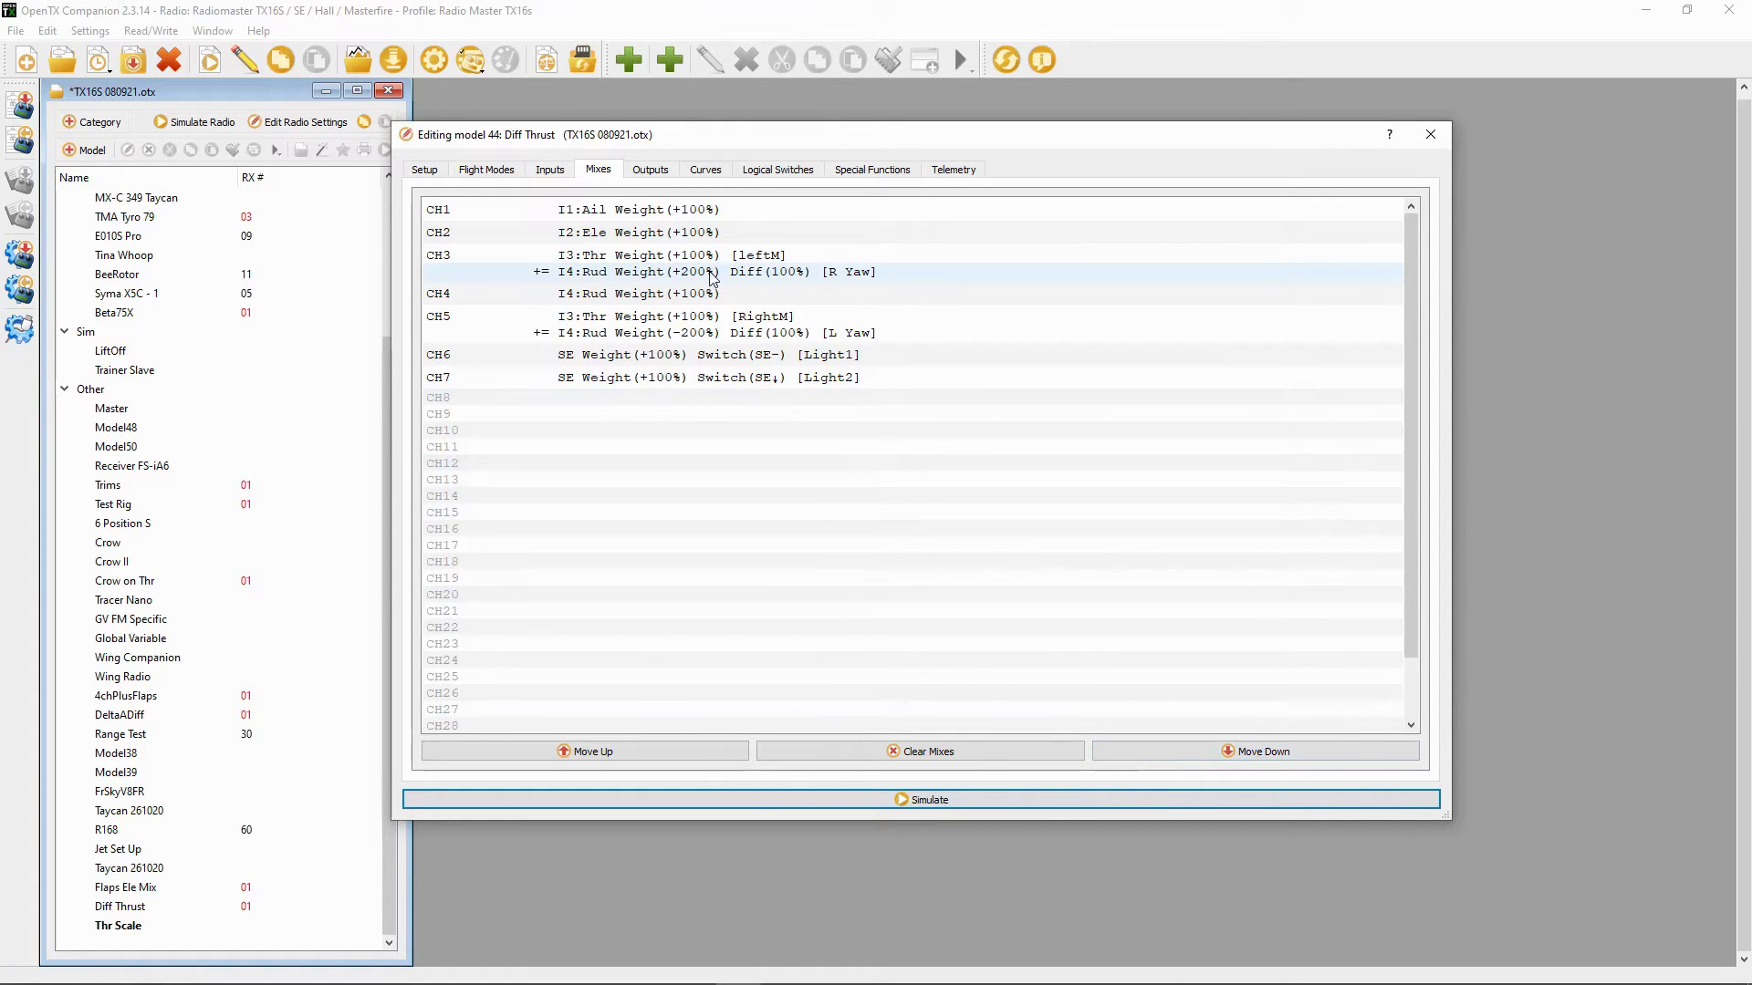
{"action": "double_click", "coordinate": [693, 275]}
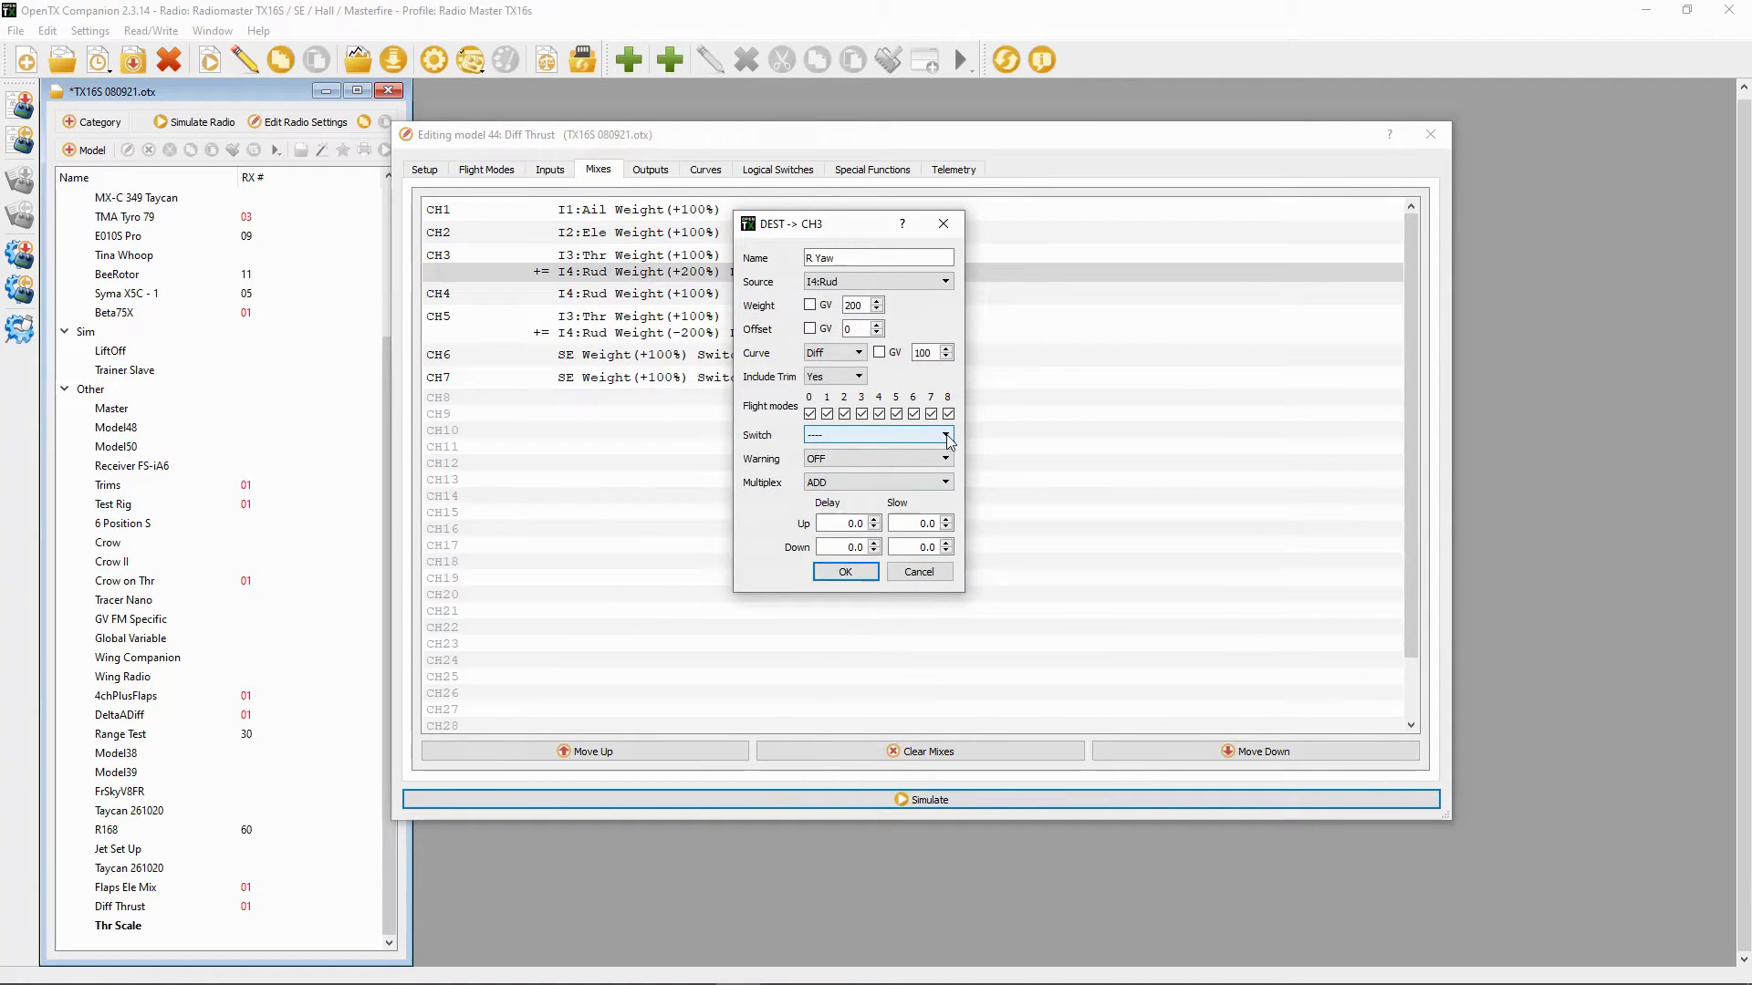
- Set the CH3 R Yaw mix's switch to SE- and confirm
{"action": "left_click", "coordinate": [947, 437]}
{"action": "scroll", "coordinate": [914, 484], "scroll_direction": "down", "scroll_amount": 3}
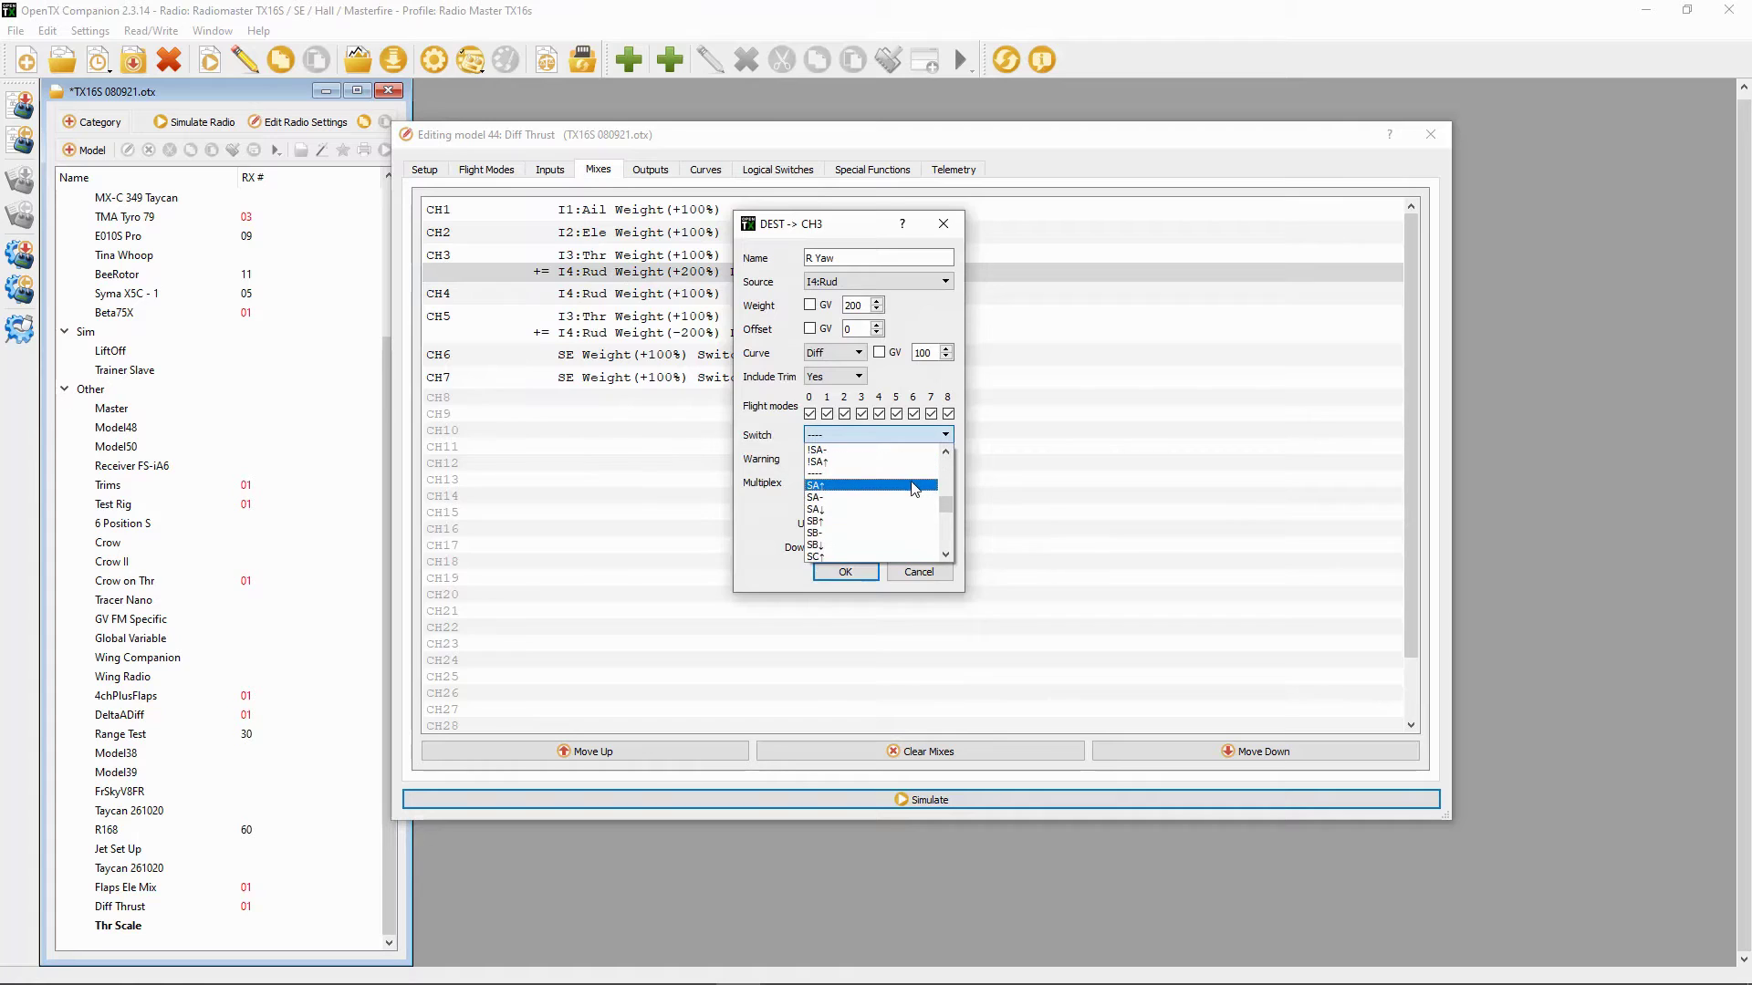
{"action": "scroll", "coordinate": [908, 491], "scroll_direction": "down", "scroll_amount": 3}
{"action": "left_click", "coordinate": [851, 509]}
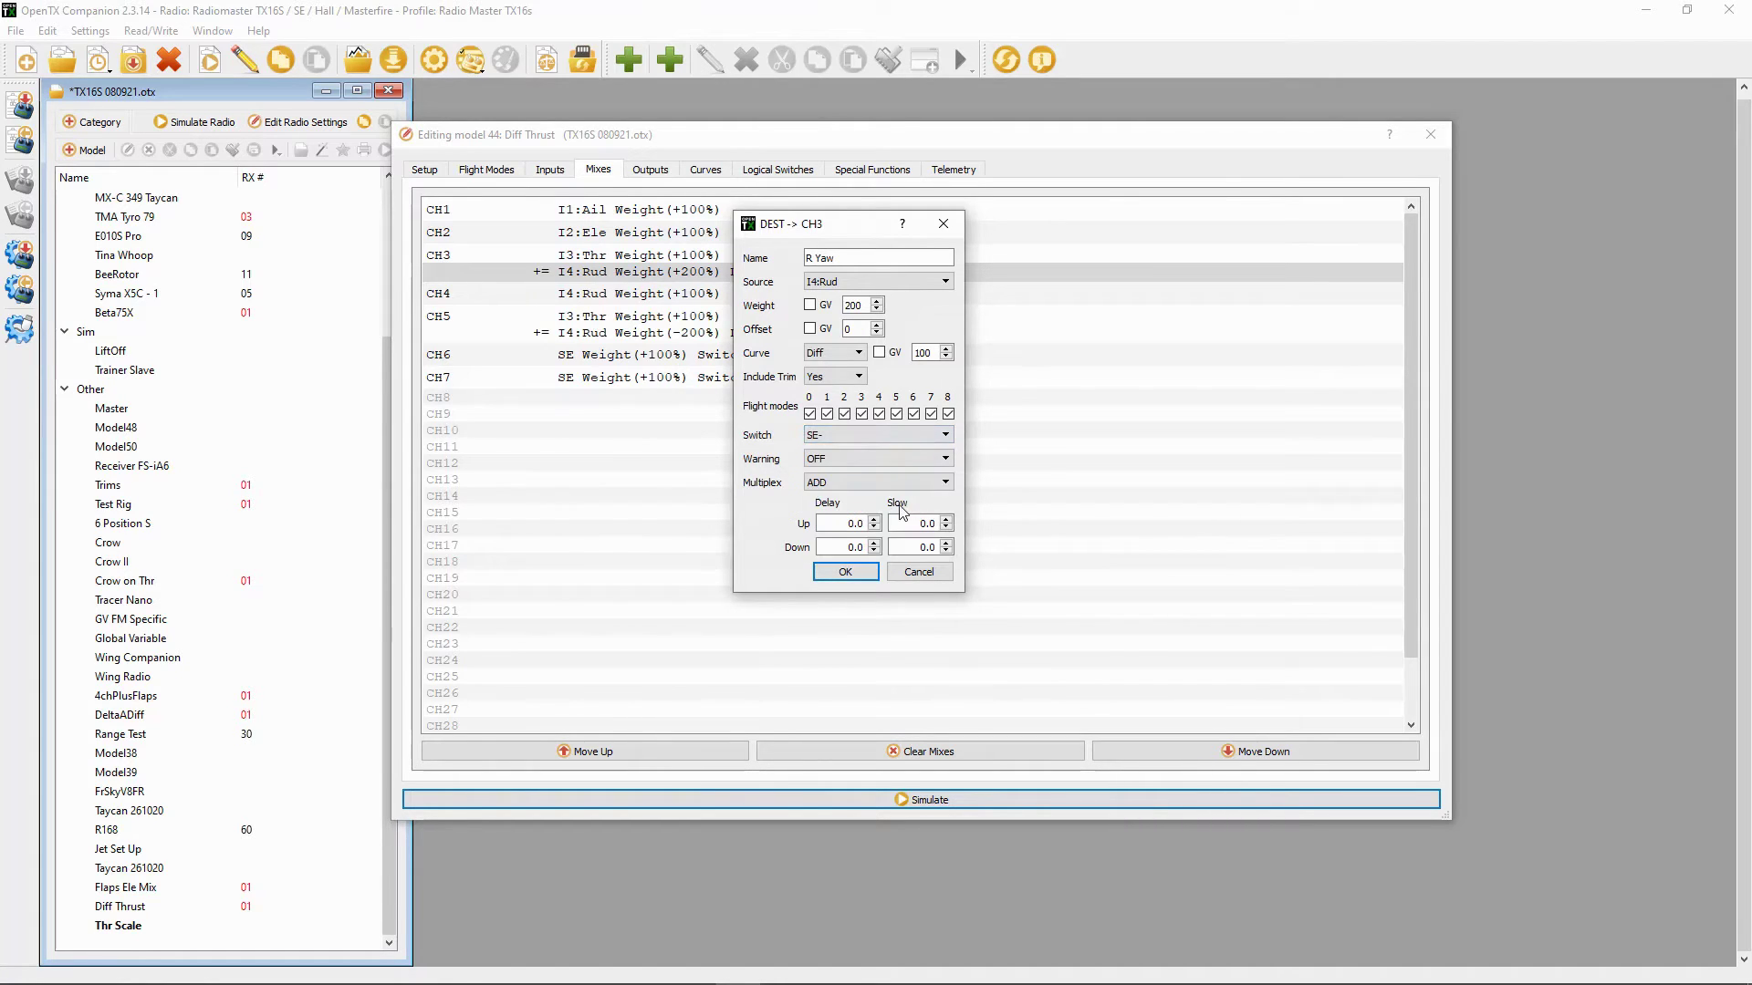
{"action": "left_click", "coordinate": [845, 572]}
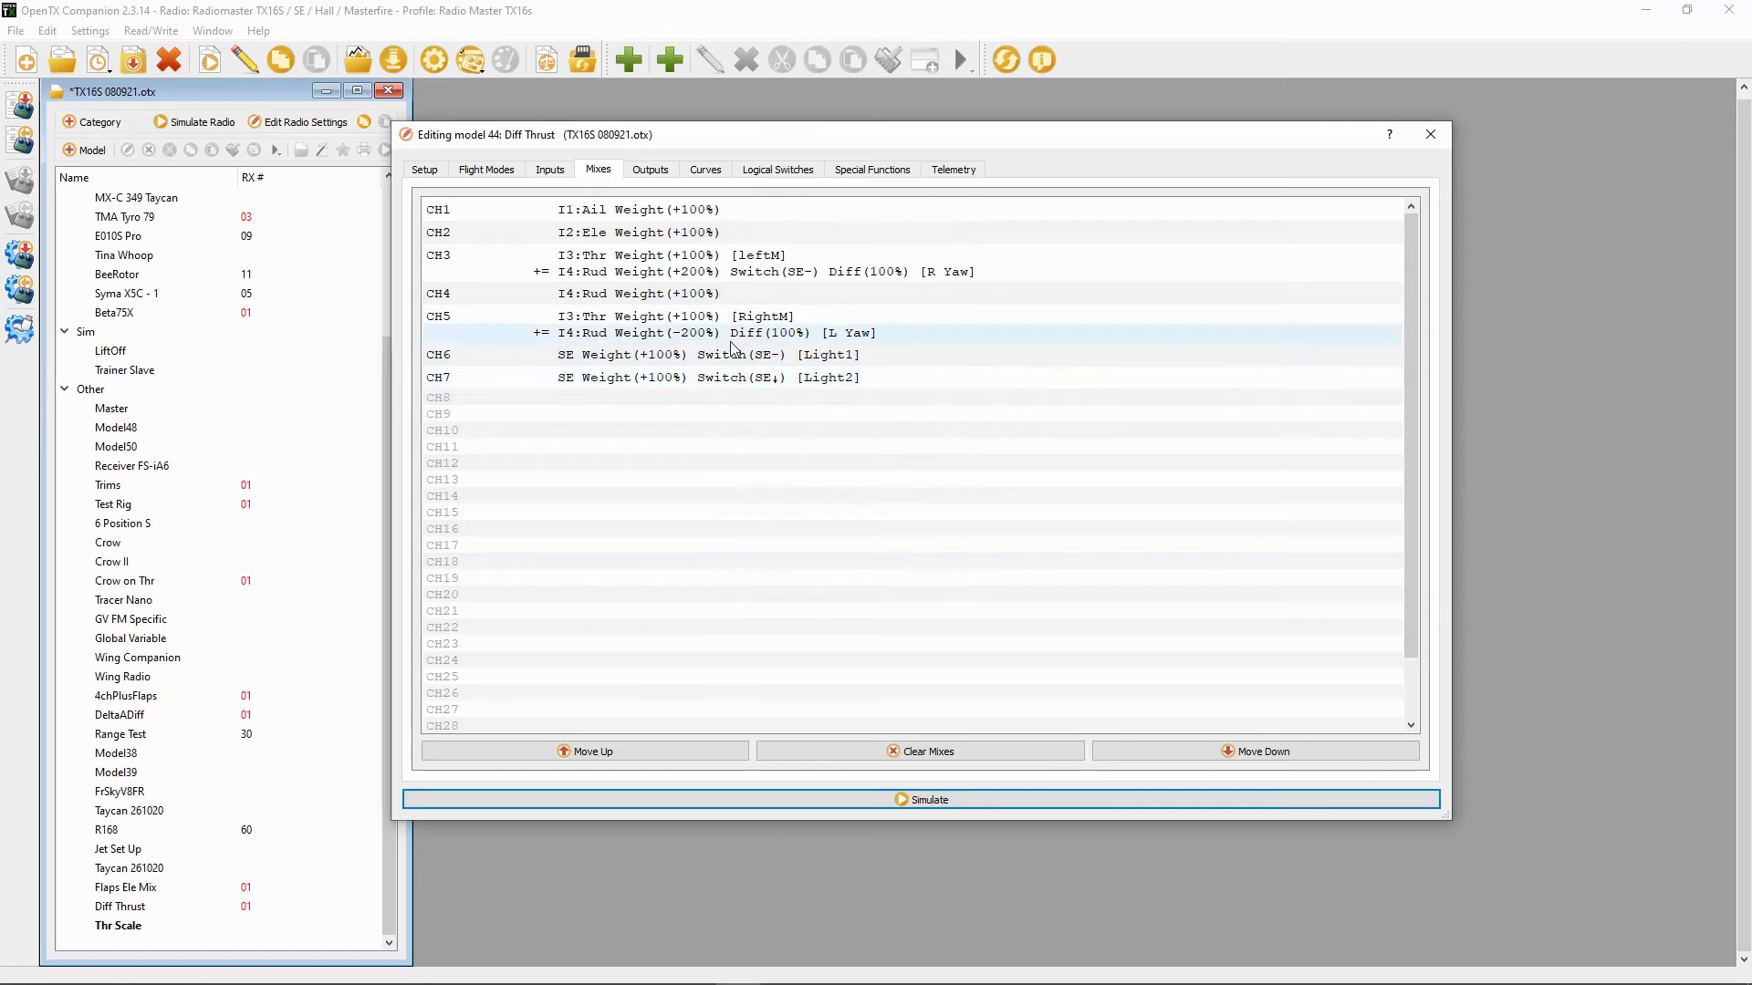
- Set the CH5 L Yaw mix's switch to SE- and confirm
{"action": "double_click", "coordinate": [758, 335]}
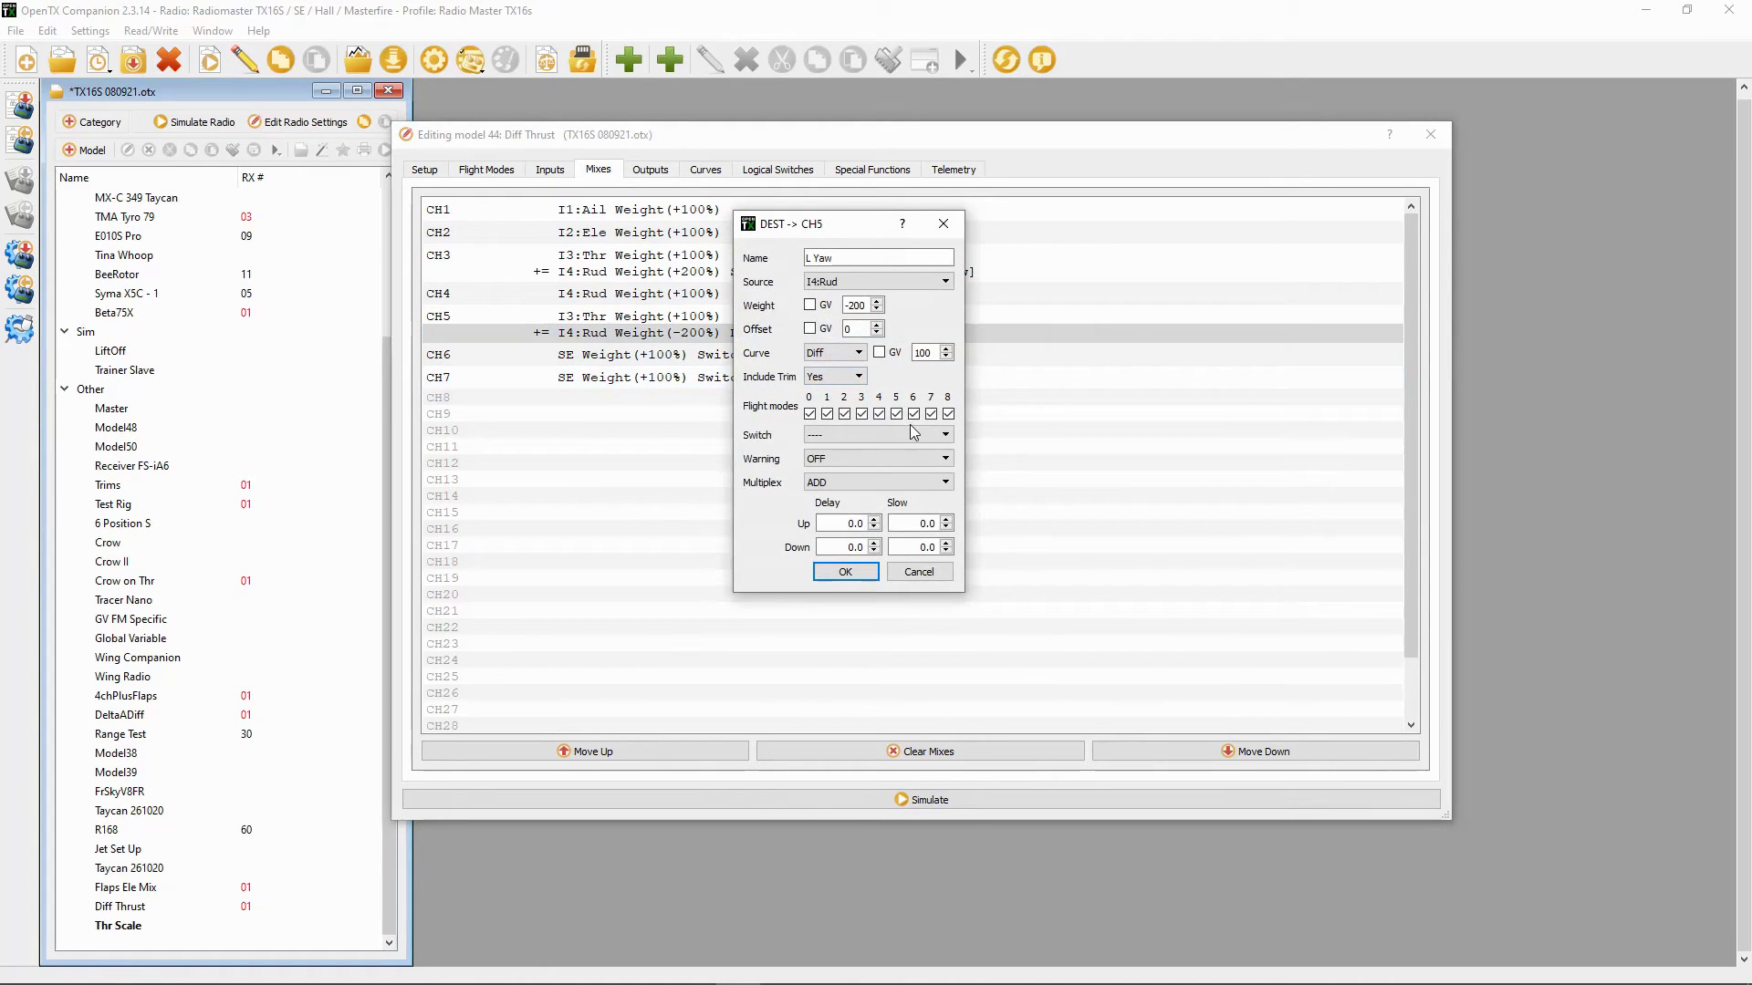
{"action": "left_click", "coordinate": [945, 435]}
{"action": "scroll", "coordinate": [908, 493], "scroll_direction": "down", "scroll_amount": 4}
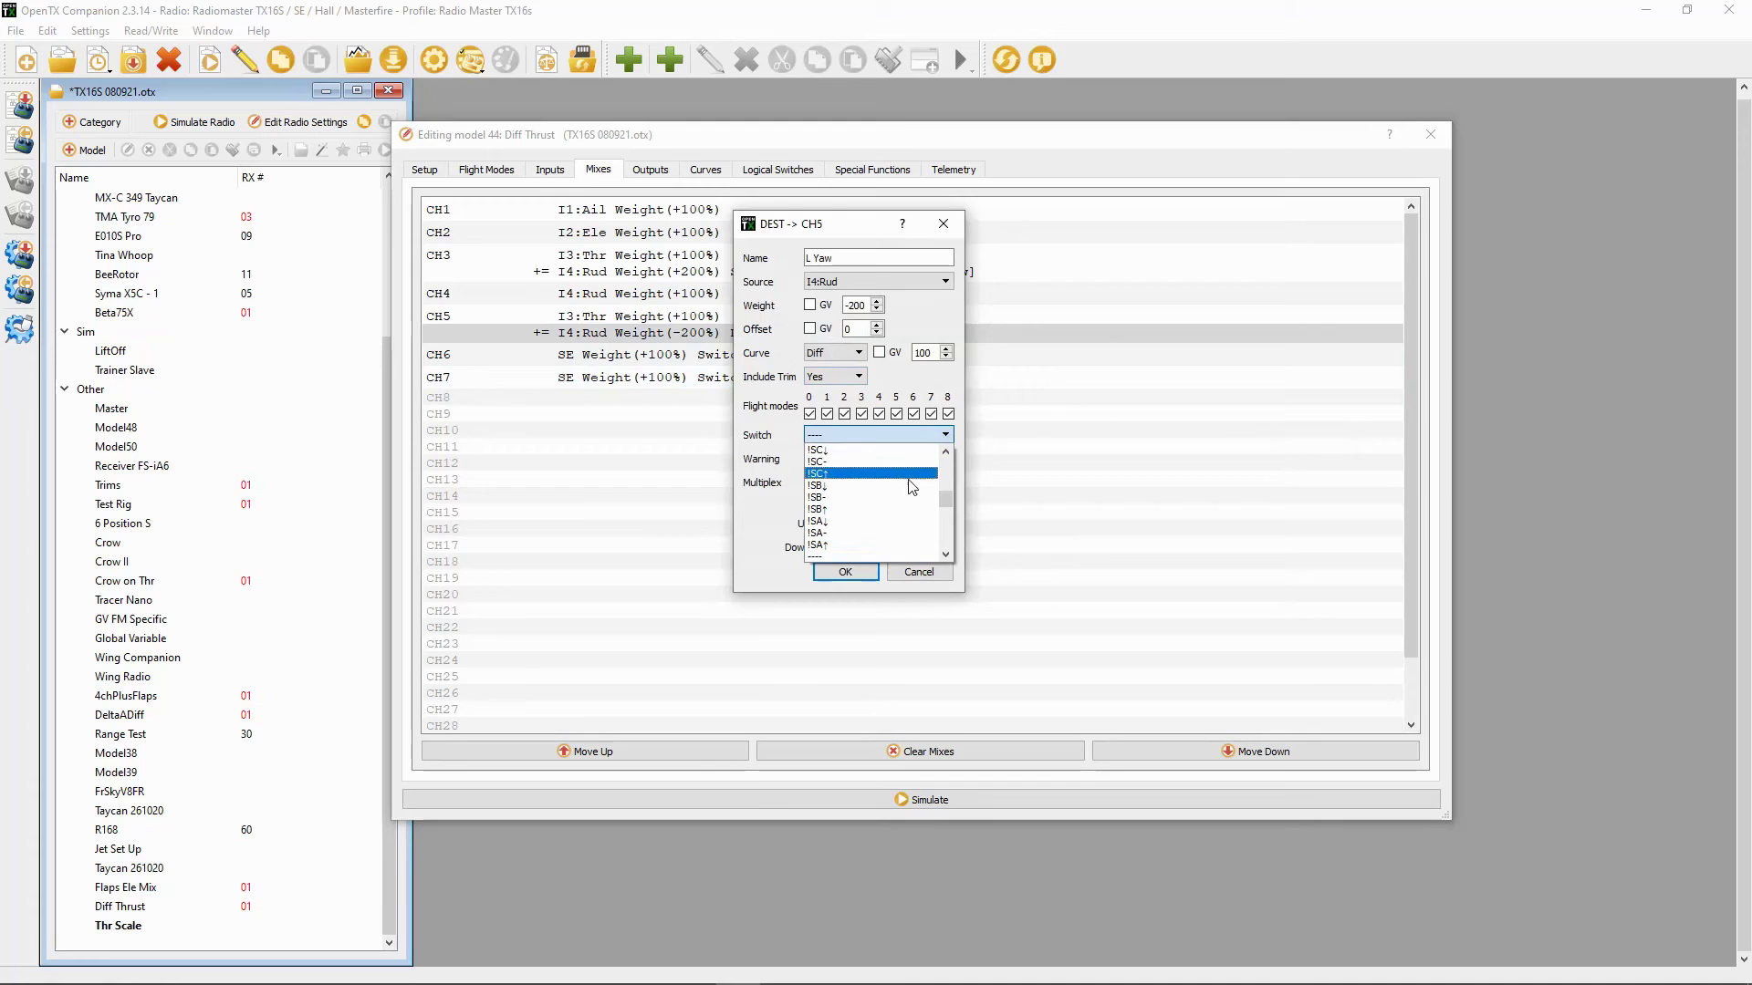
{"action": "scroll", "coordinate": [846, 520], "scroll_direction": "down", "scroll_amount": 3}
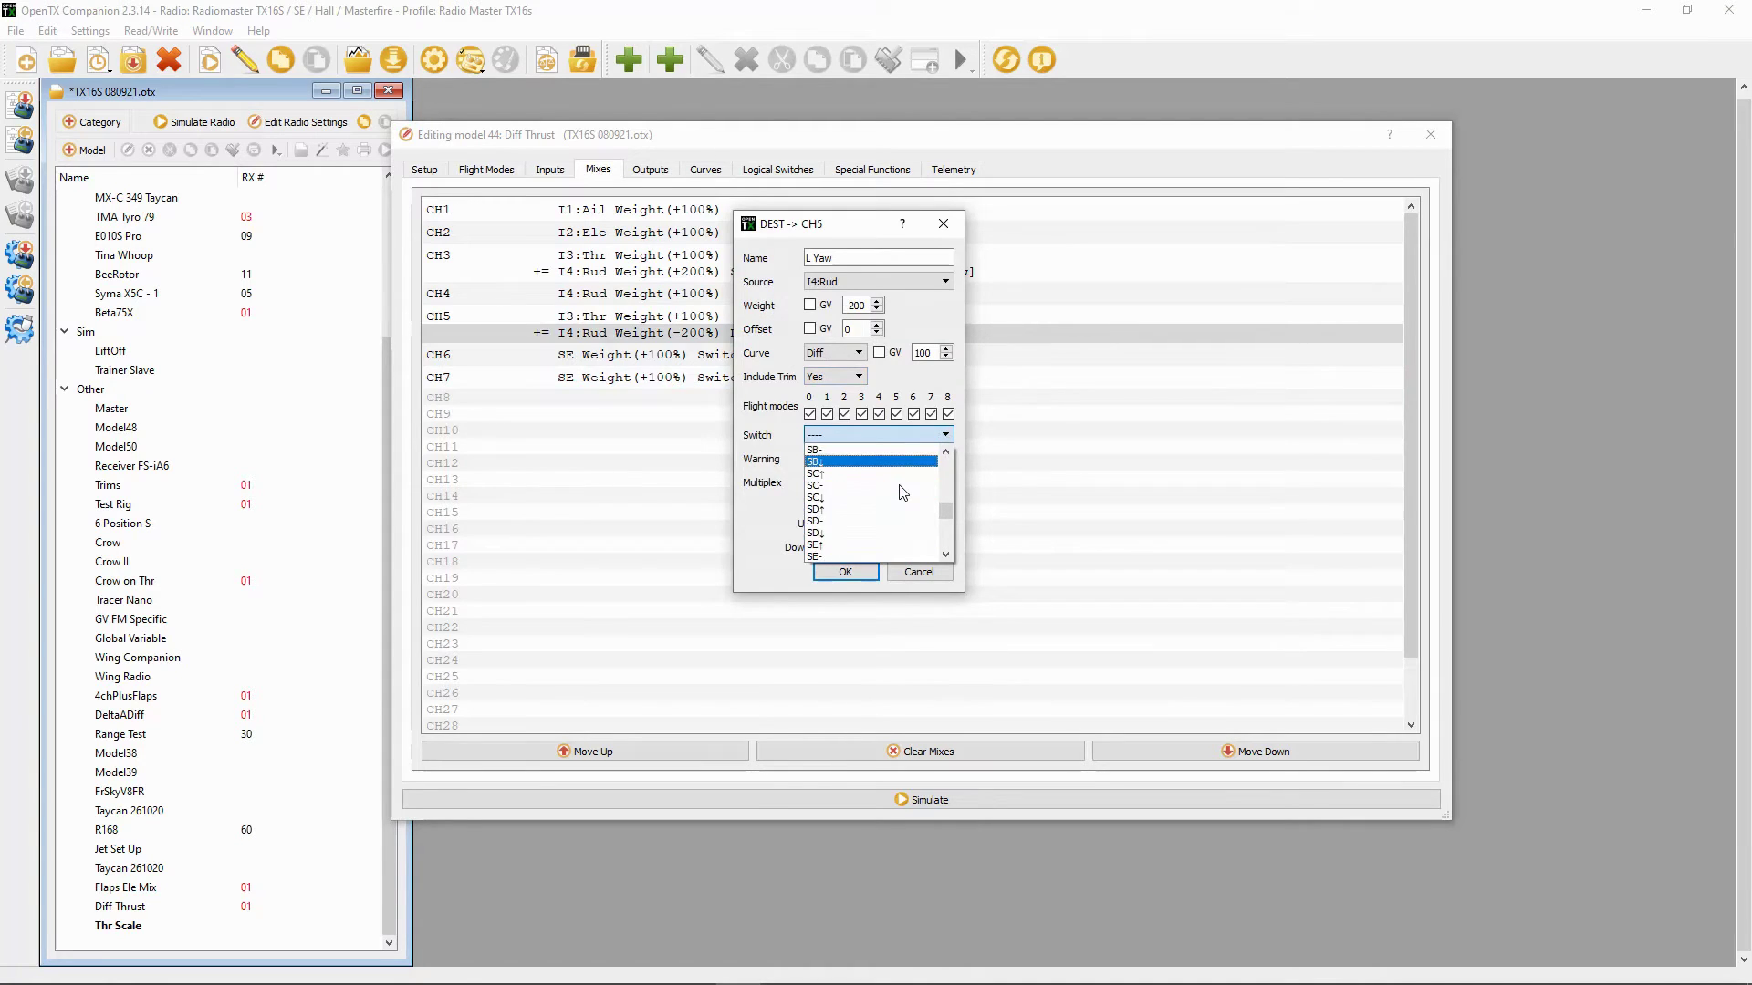
{"action": "left_click", "coordinate": [845, 521]}
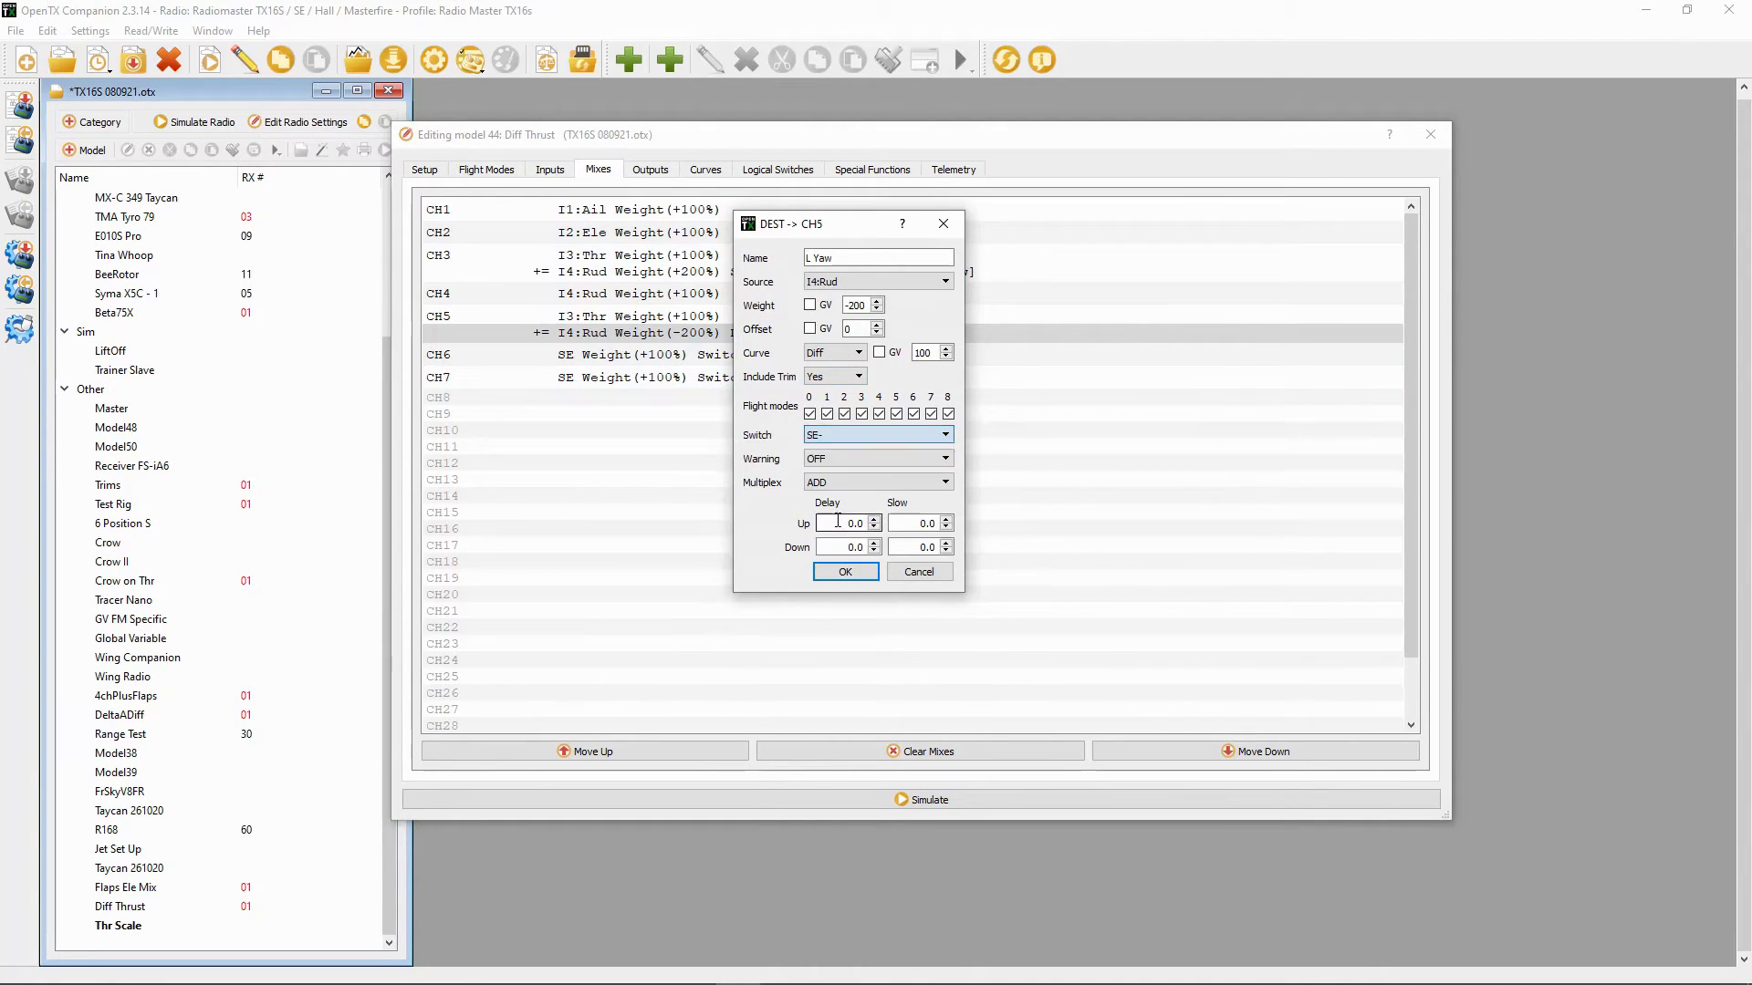
{"action": "left_click", "coordinate": [824, 581]}
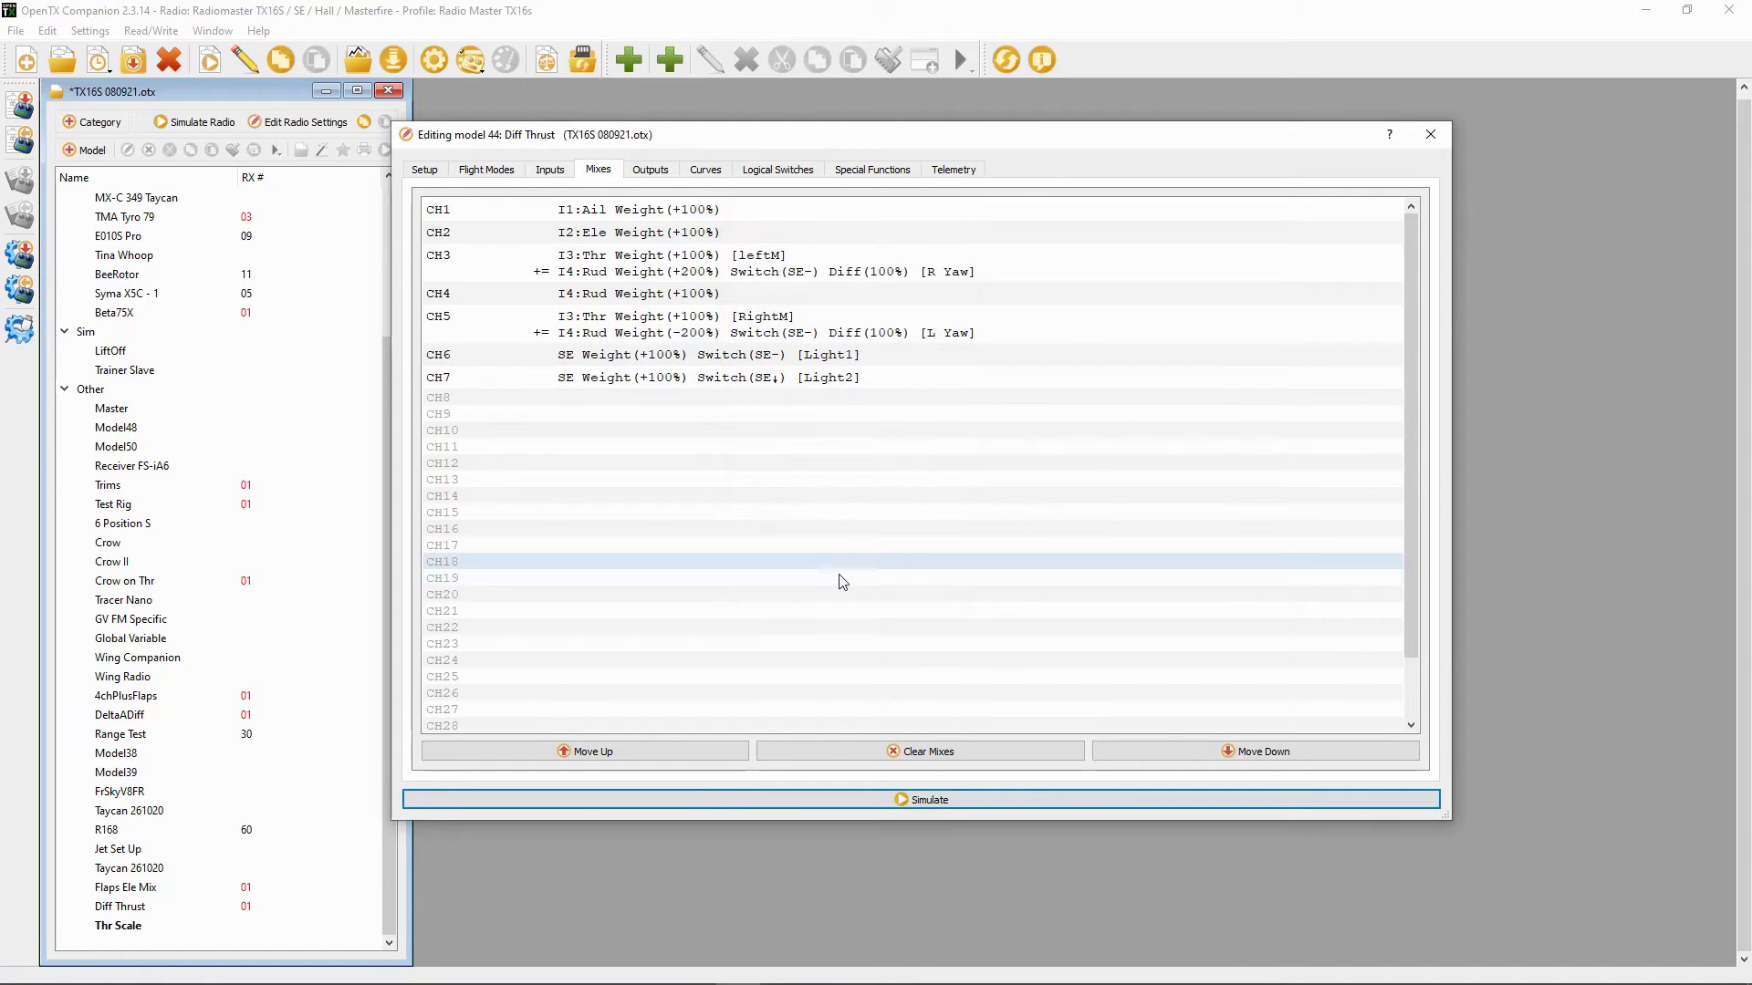
{"action": "left_click", "coordinate": [889, 172]}
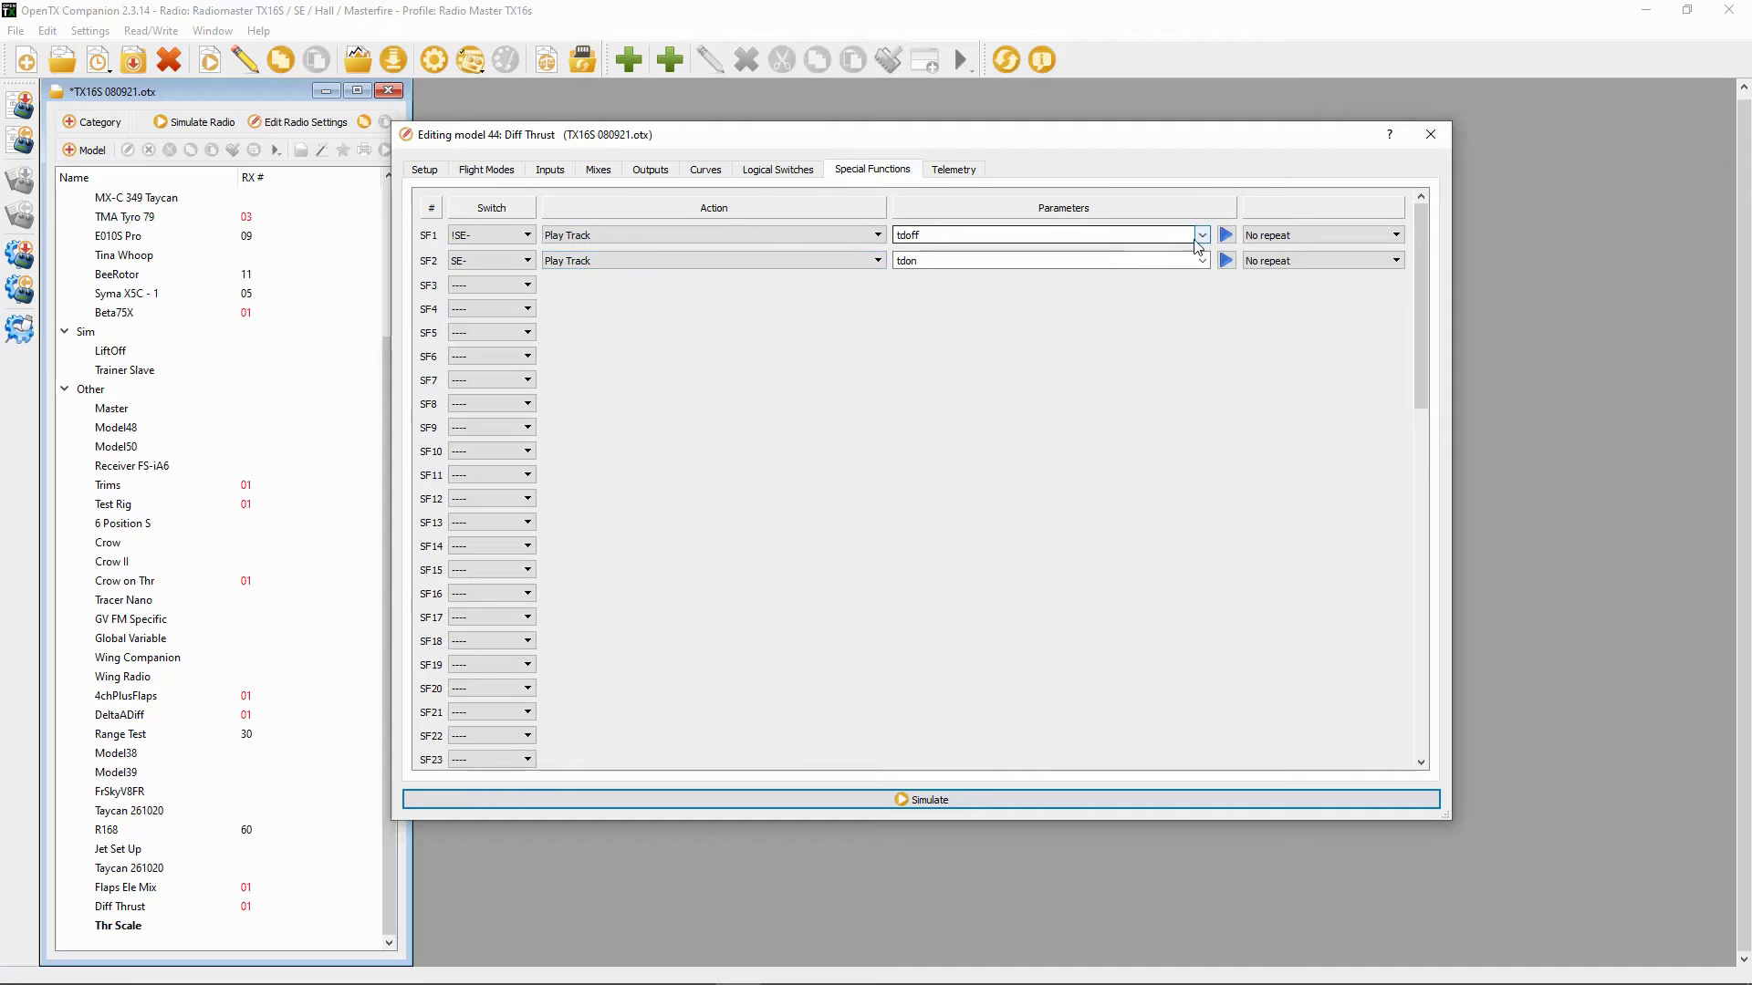
- After reviewing the SE-triggered tdoff/tdon sound functions, start the simulator for Diff Thrust
{"action": "left_click", "coordinate": [926, 804]}
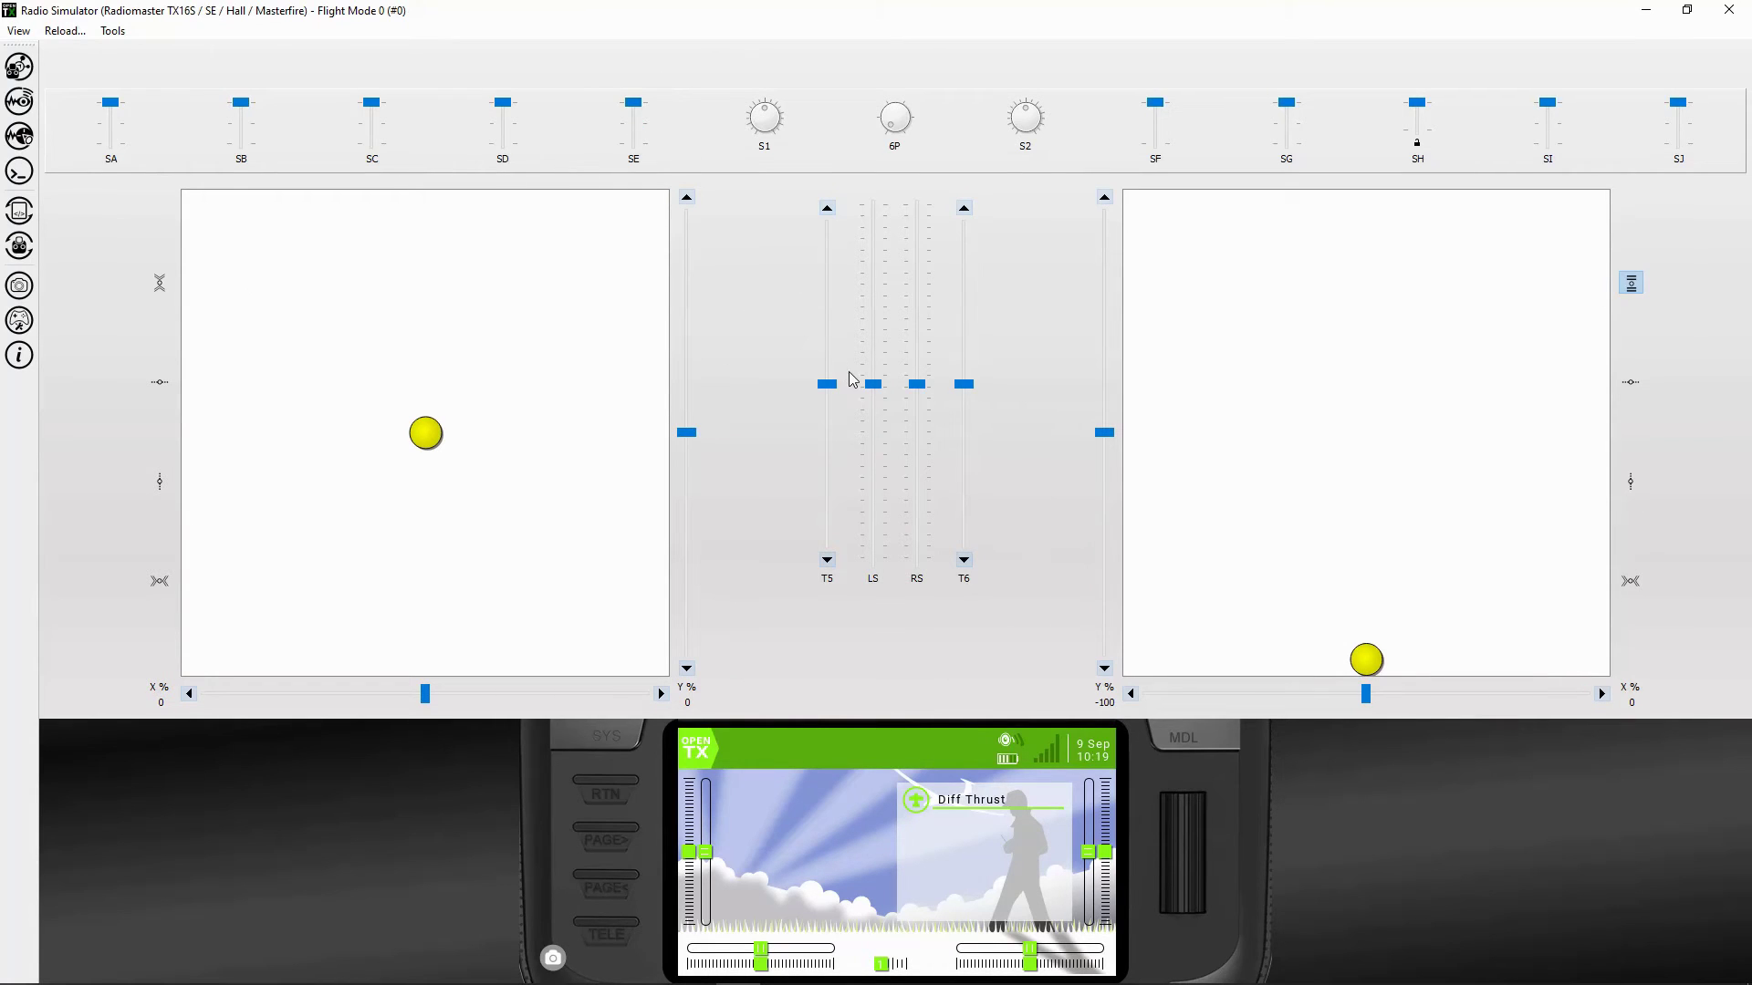
- Show the Channels Monitor on the simulated radio and sweep the rudder fully left and right
{"action": "left_click", "coordinate": [1209, 732]}
{"action": "left_click", "coordinate": [1209, 732]}
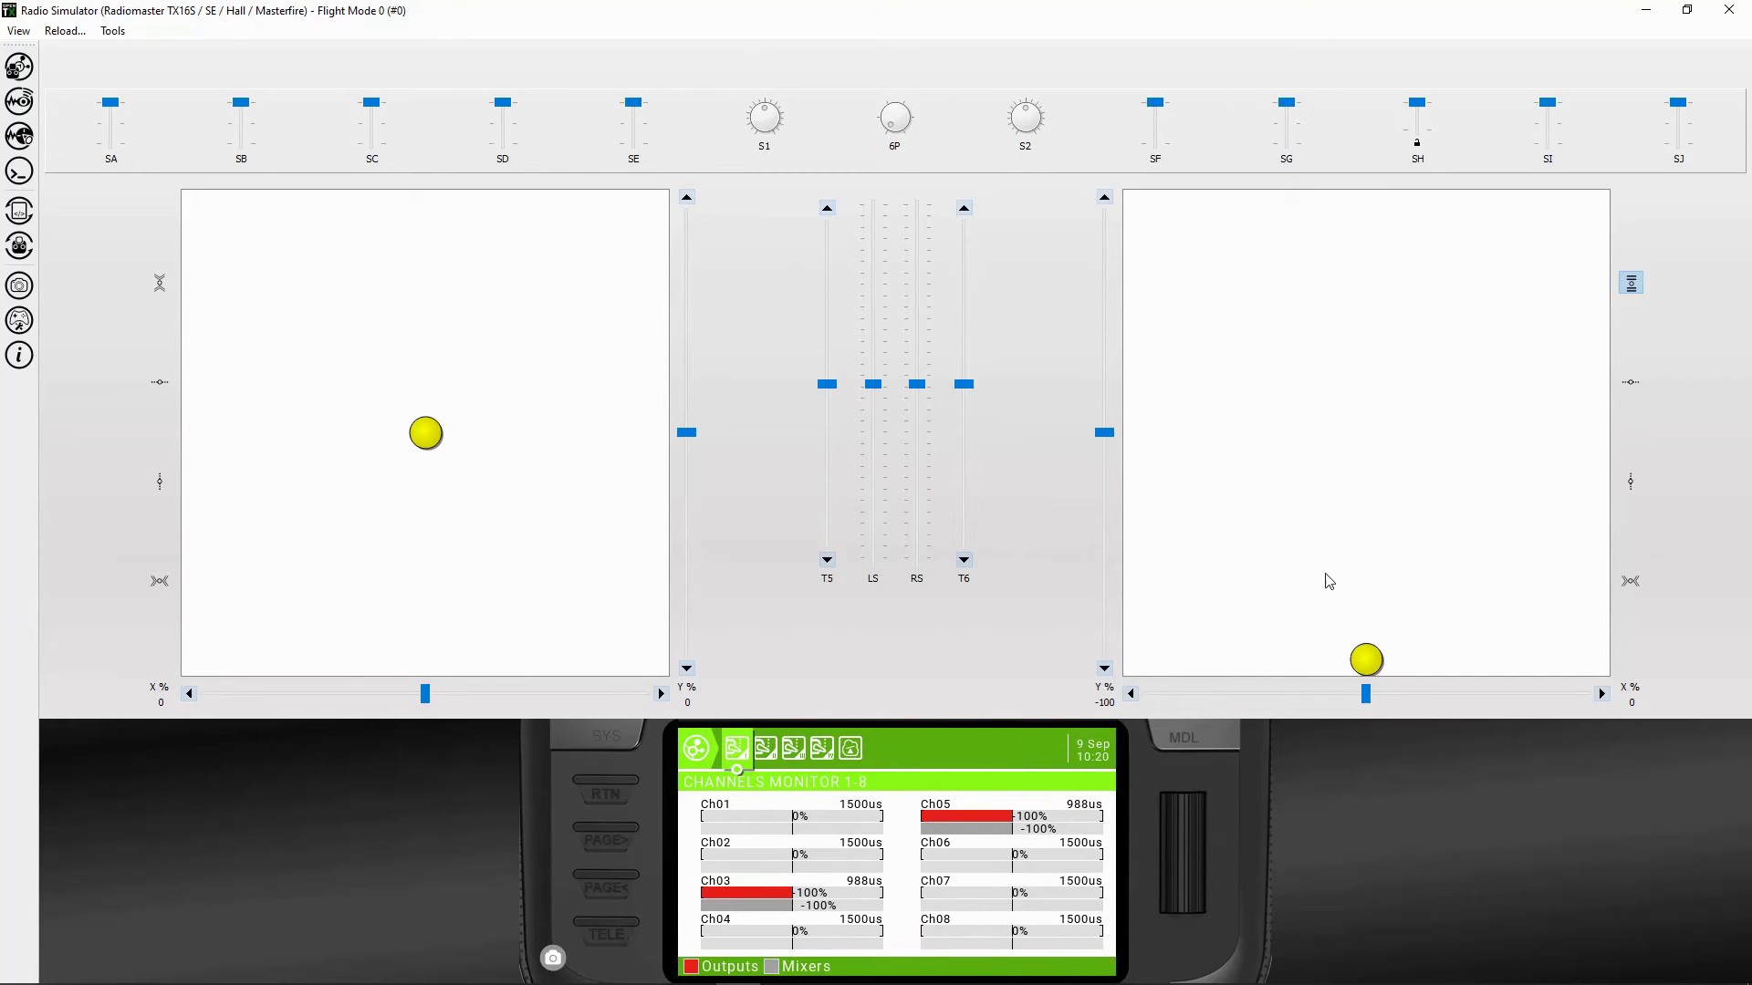
{"action": "left_click_drag", "start_coordinate": [432, 441], "coordinate": [229, 433]}
{"action": "left_click_drag", "start_coordinate": [474, 440], "coordinate": [534, 439]}
- Raise throttle partway, put SE in its middle position, and apply left rudder
{"action": "mouse_move", "coordinate": [1370, 654]}
{"action": "left_mouse_down"}
{"action": "mouse_move", "coordinate": [1393, 421]}
{"action": "mouse_move", "coordinate": [1385, 128]}
{"action": "mouse_move", "coordinate": [1331, 411]}
{"action": "mouse_move", "coordinate": [1355, 675]}
{"action": "left_mouse_up"}
{"action": "left_click", "coordinate": [643, 134]}
{"action": "left_click_drag", "start_coordinate": [434, 437], "coordinate": [545, 426]}
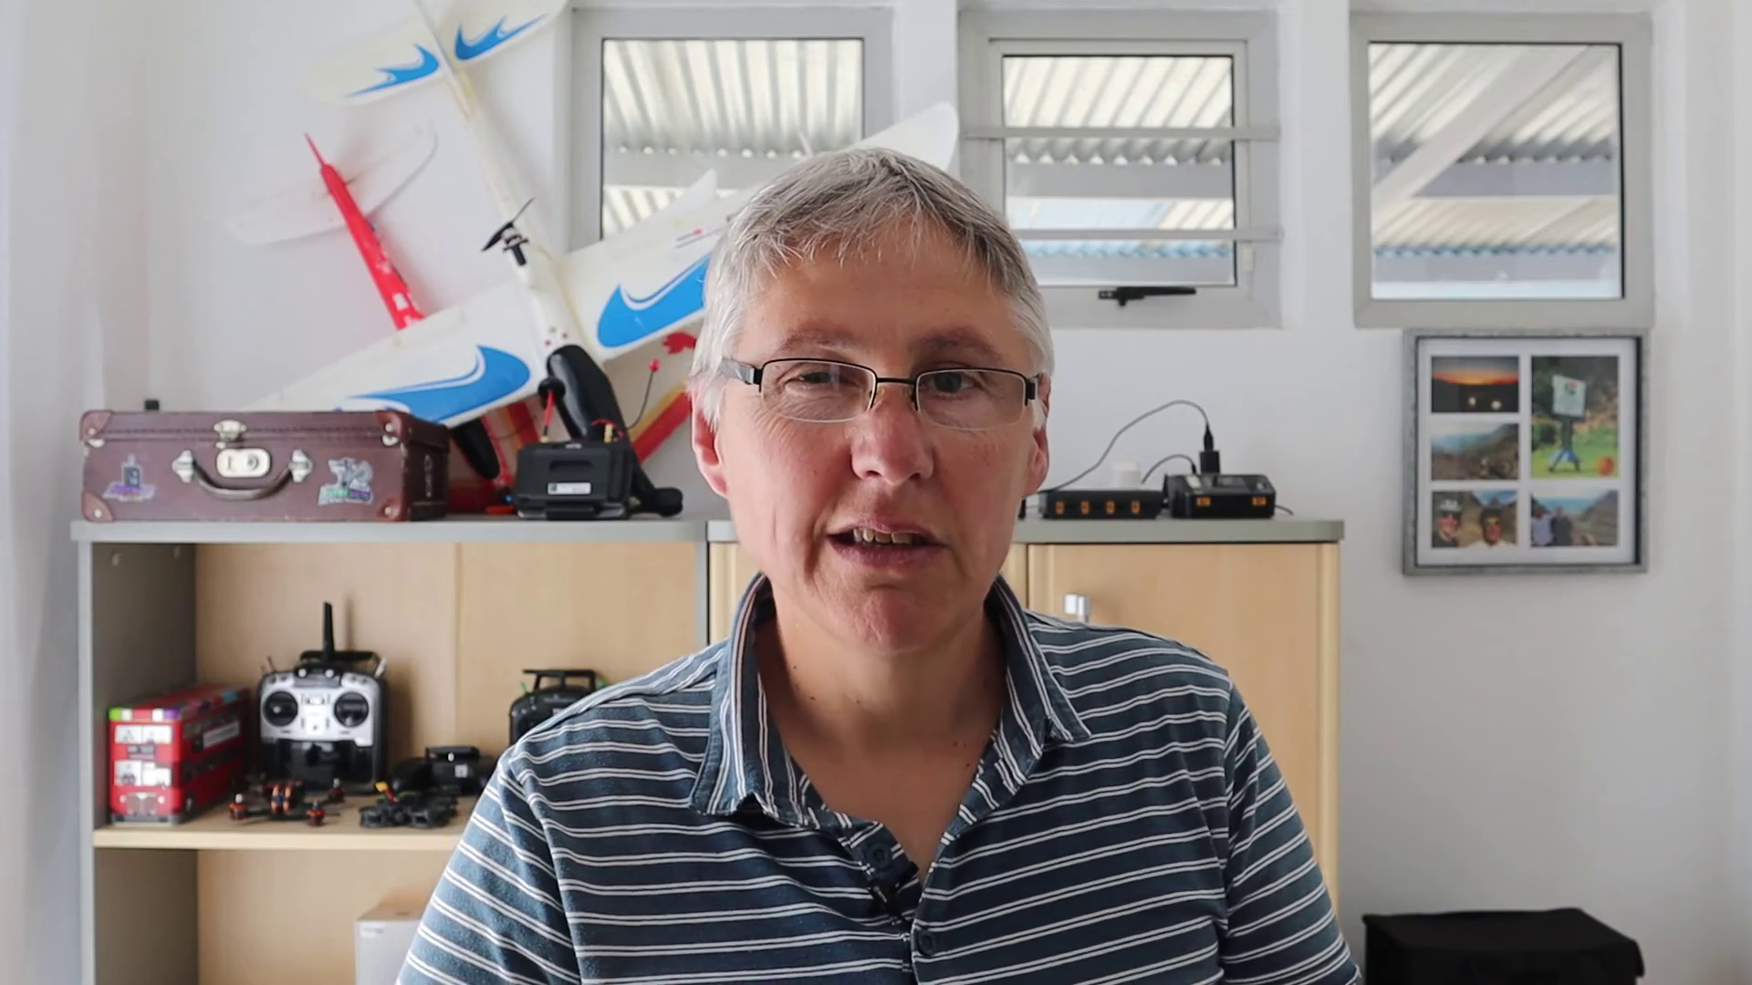